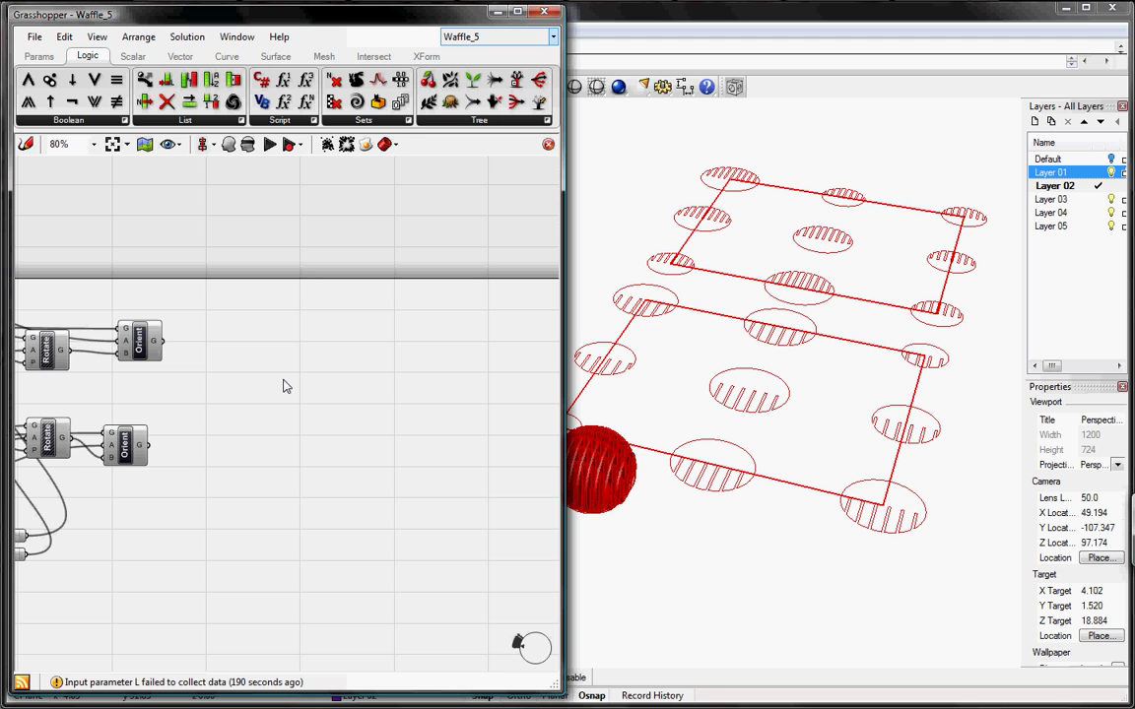
Add a List Item component beside each of the two Orient components and connect each Orient geometry output to its list input
left_click_drag(153, 347, 148, 342)
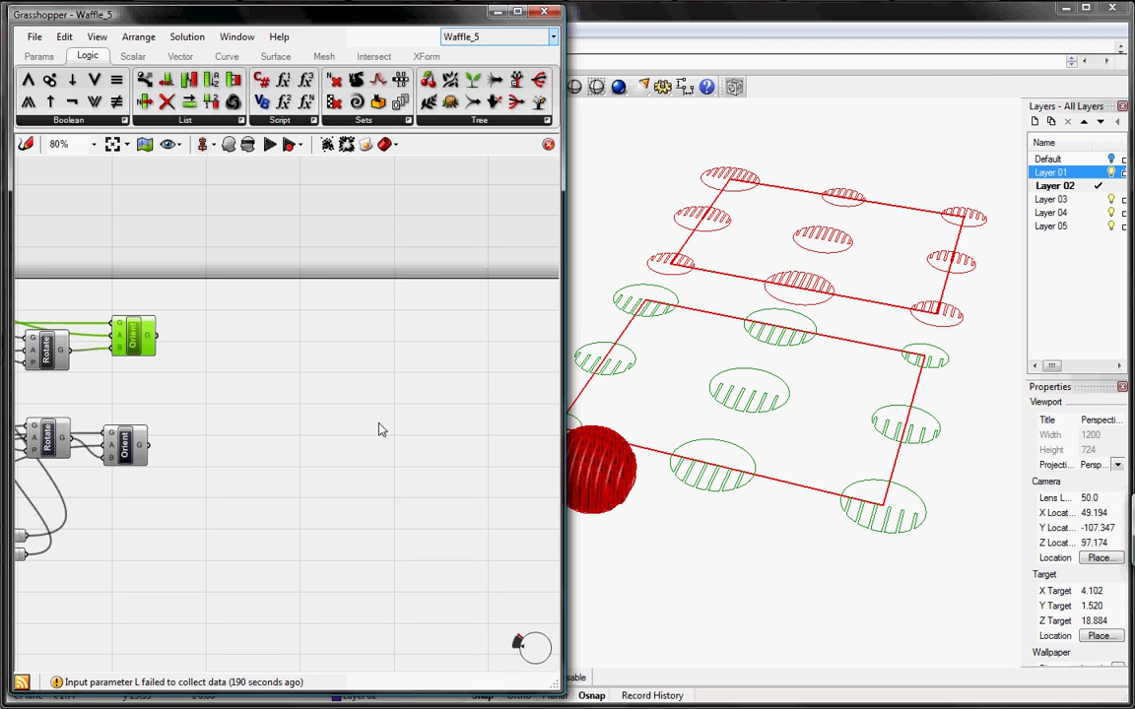
left_click(123, 448)
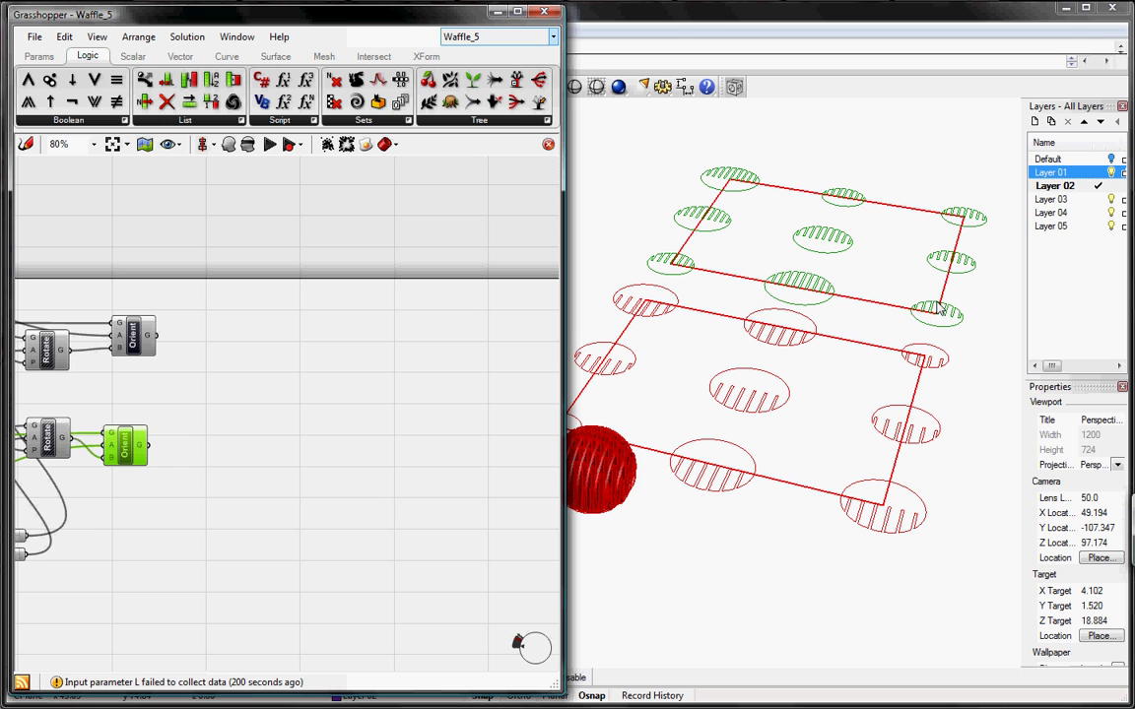
right_click_drag(281, 429, 375, 431)
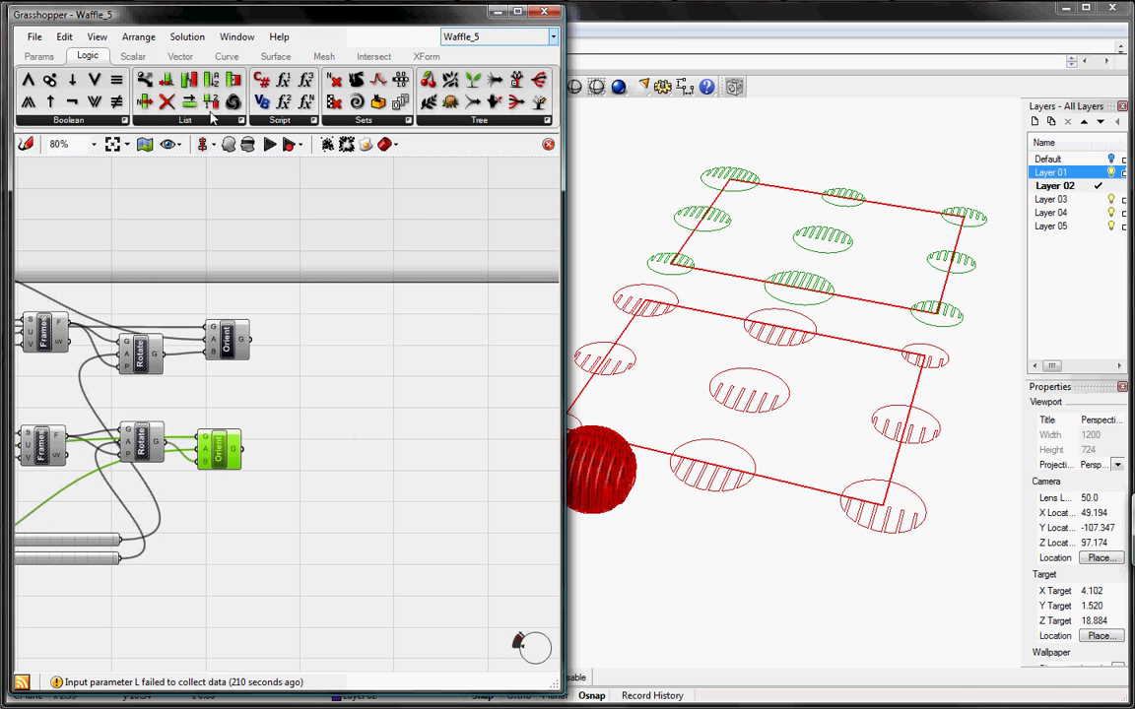
left_click(163, 123)
left_click_drag(190, 169, 297, 427)
left_click_drag(254, 343, 326, 298)
Turn off the preview of both Orient components
right_click(229, 340)
left_click(258, 362)
right_click(223, 444)
left_click(234, 476)
Add a Series component above the upper Orient component and place a copy of it below the lower Orient component
right_click_drag(189, 240, 337, 241)
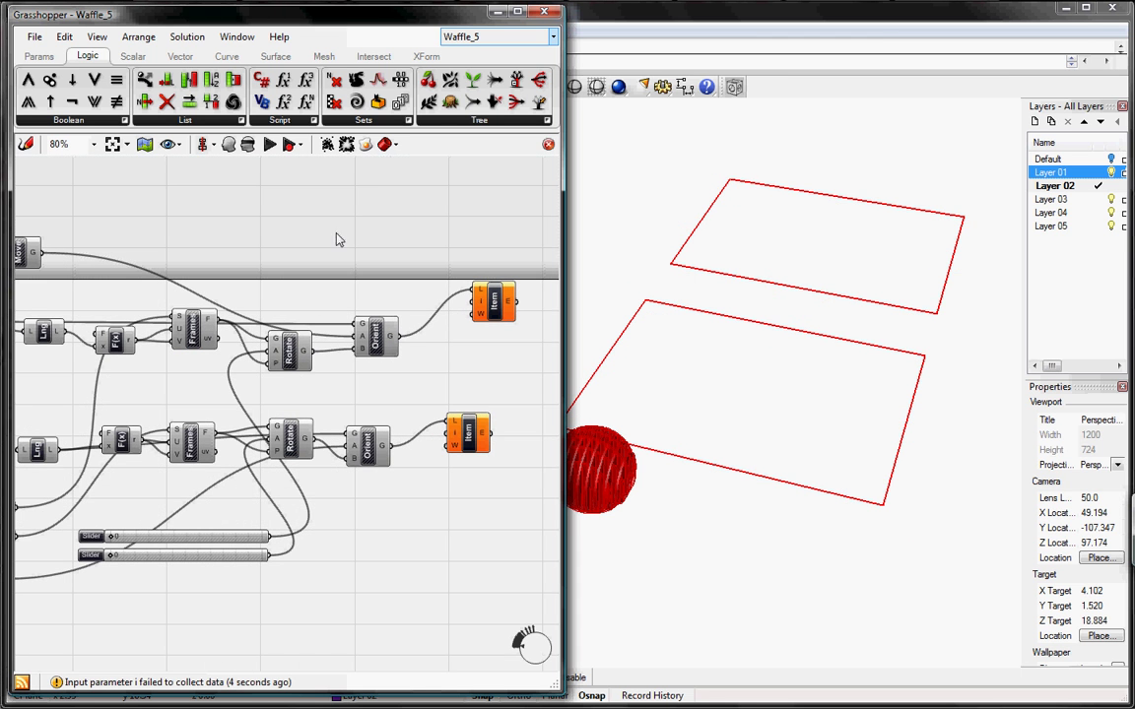
left_click(362, 120)
left_click_drag(363, 293, 382, 288)
key("ctrl+c")
key("ctrl+v")
Connect each List Length output to its row's Series count and each Series output to the matching List Item index
left_click_drag(347, 527, 48, 445)
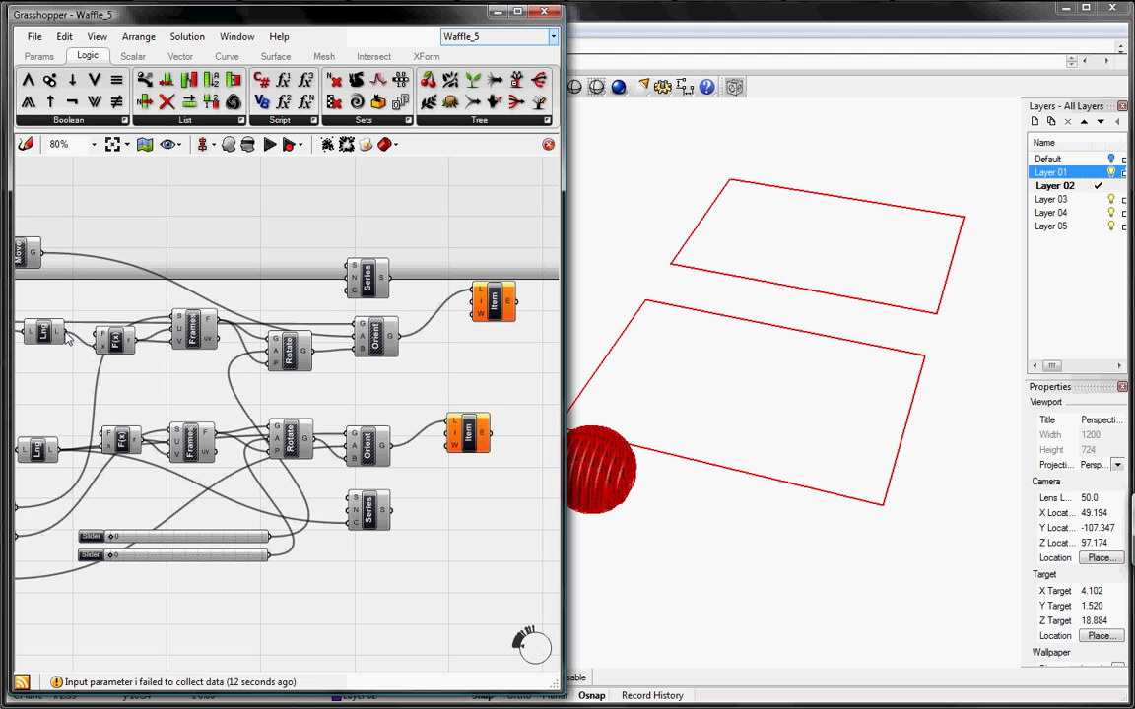
left_click_drag(65, 334, 351, 291)
right_click_drag(91, 341, 153, 316)
right_click_drag(448, 350, 282, 363)
left_click_drag(276, 266, 356, 287)
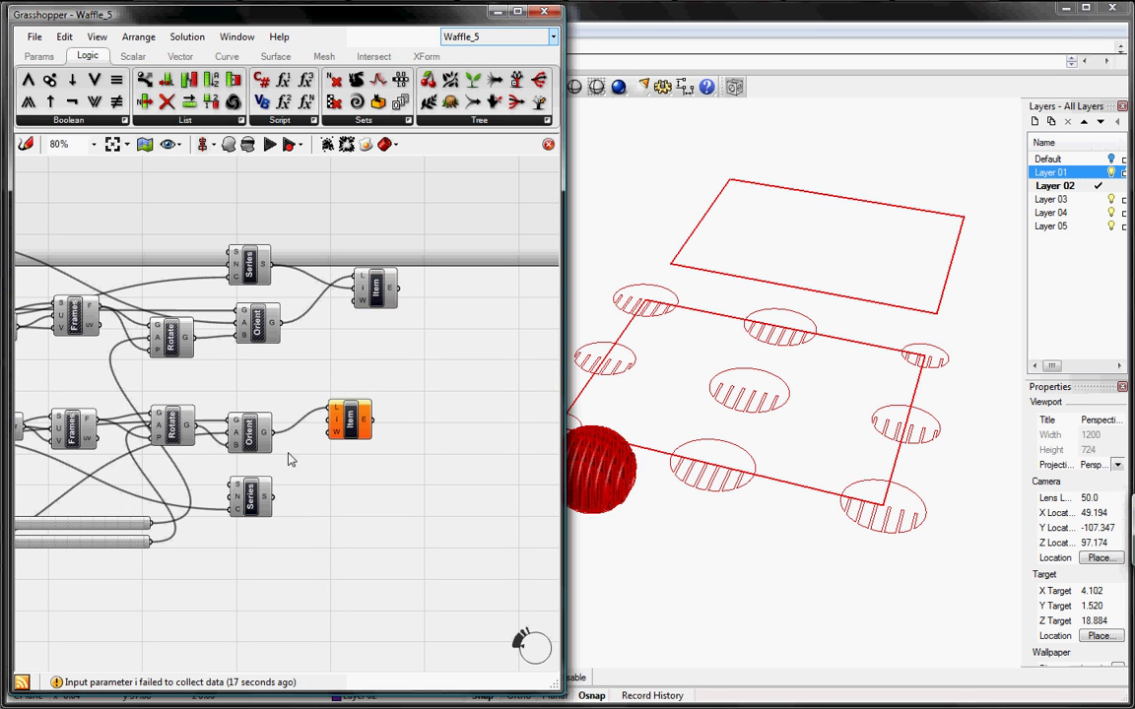
mouse_move(274, 495)
left_mouse_down()
mouse_move(296, 381)
mouse_move(331, 421)
left_mouse_up()
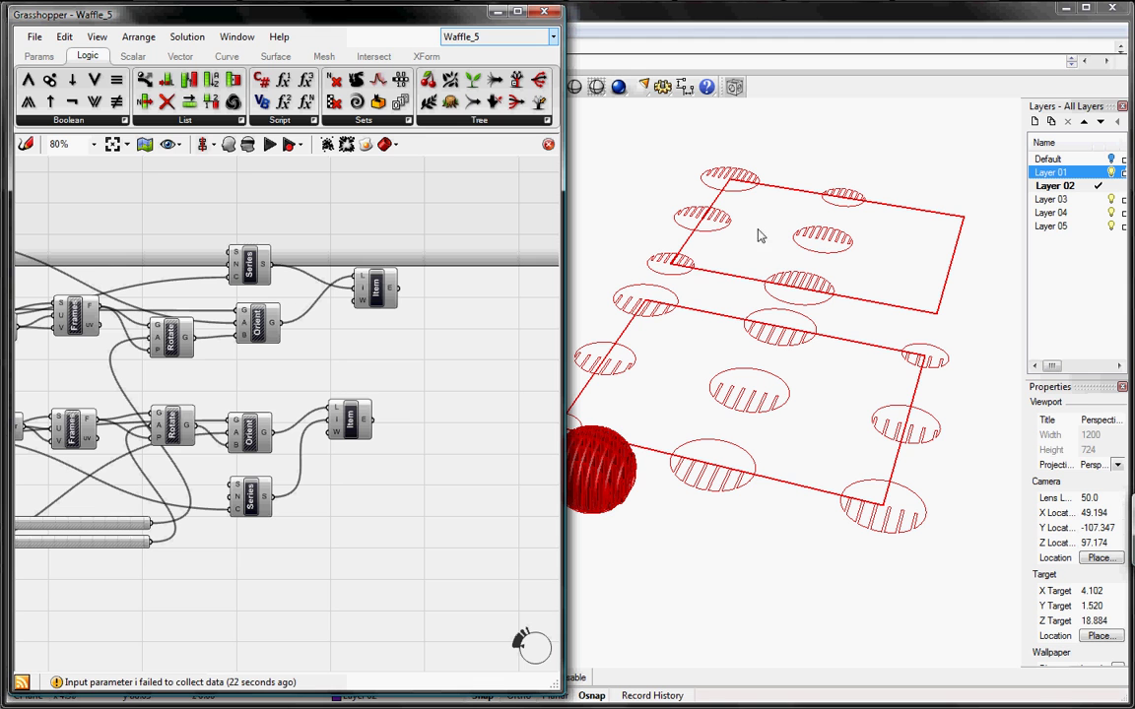
Add a BRep Area component after each of the two List Items and feed it with the item output
left_click_drag(367, 286, 347, 293)
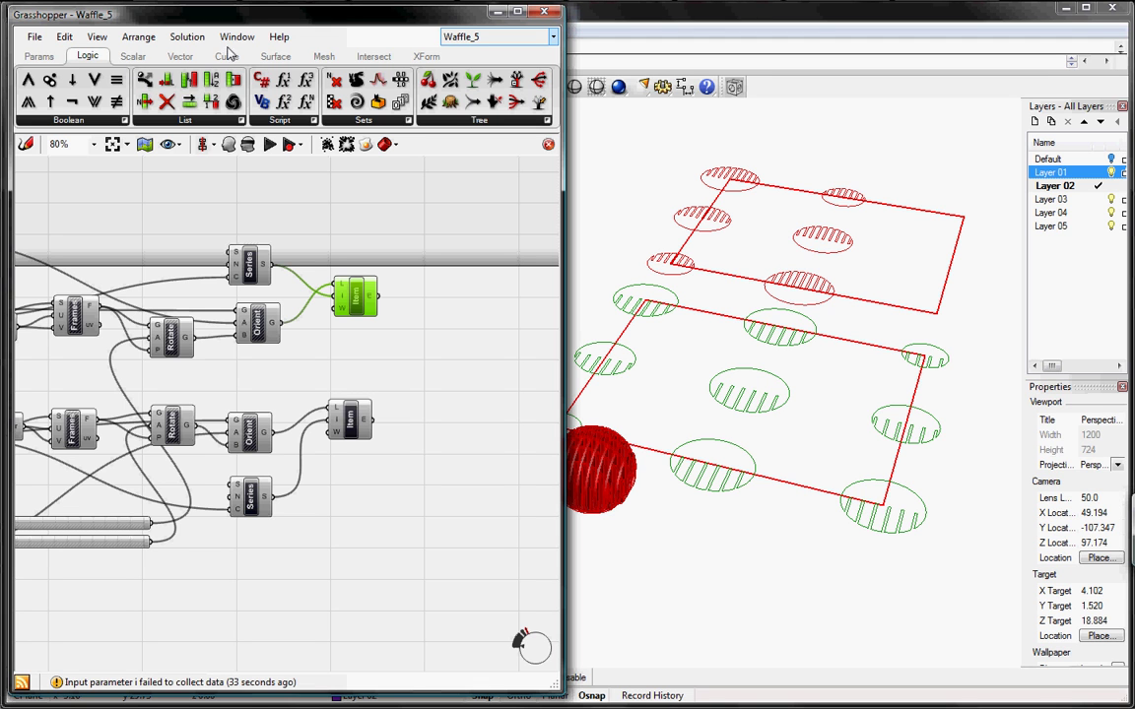
left_click(275, 56)
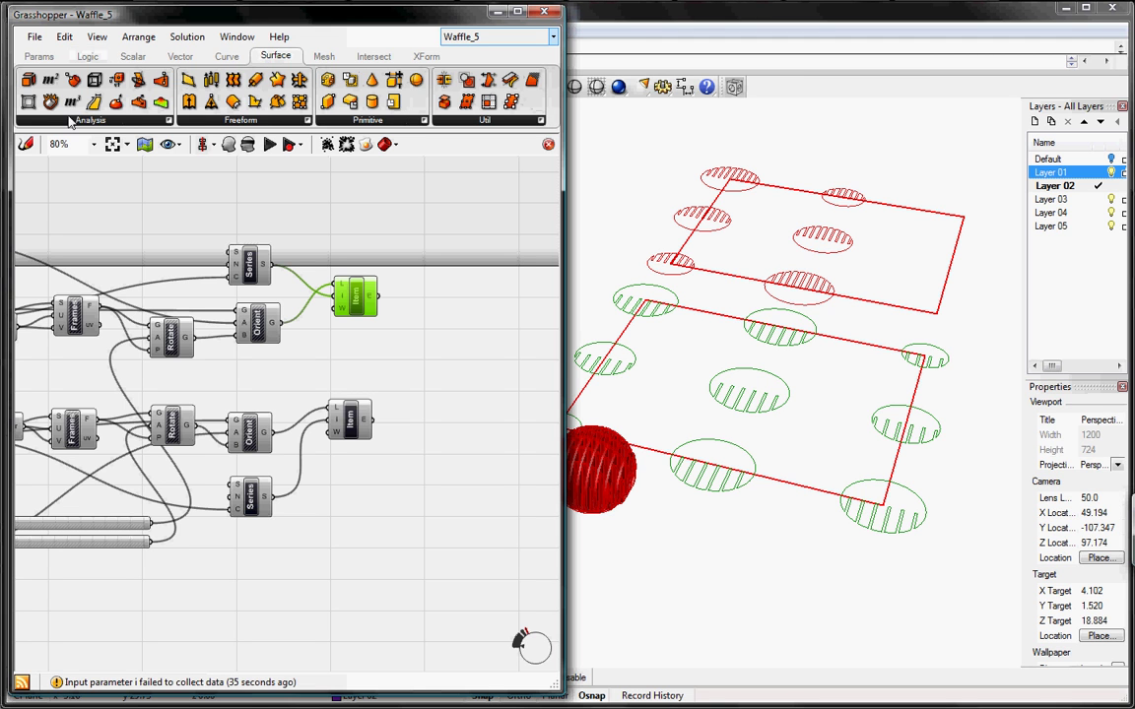
left_click(89, 120)
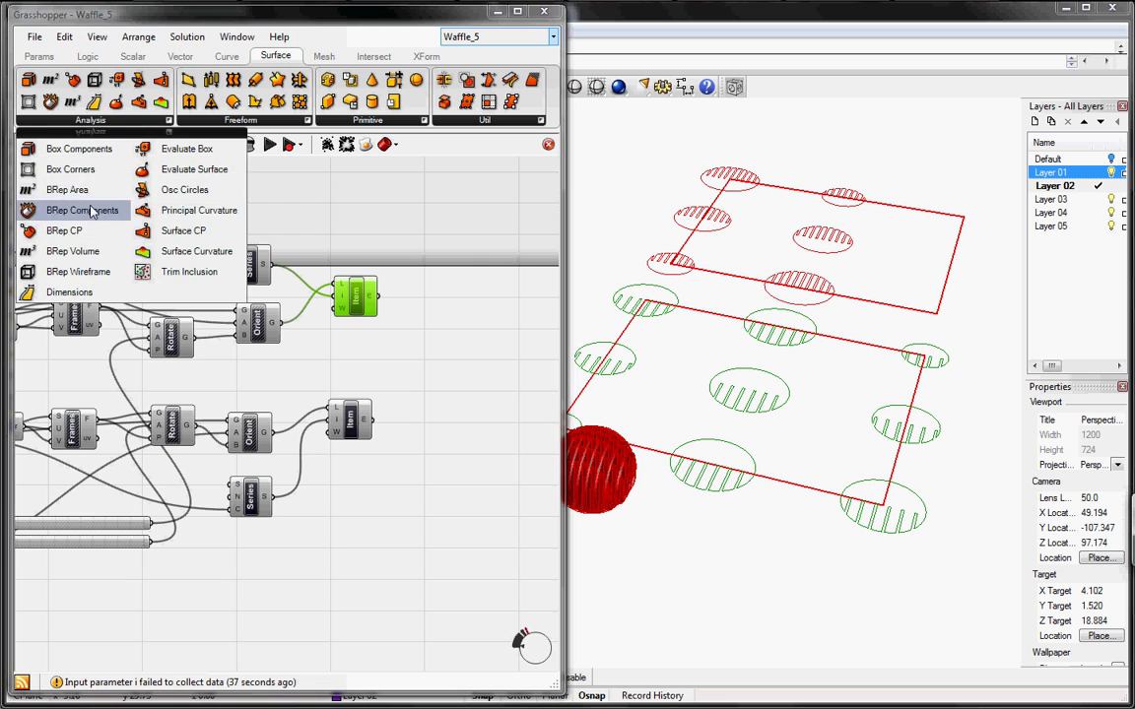
left_click_drag(96, 185, 372, 294)
left_click(459, 304)
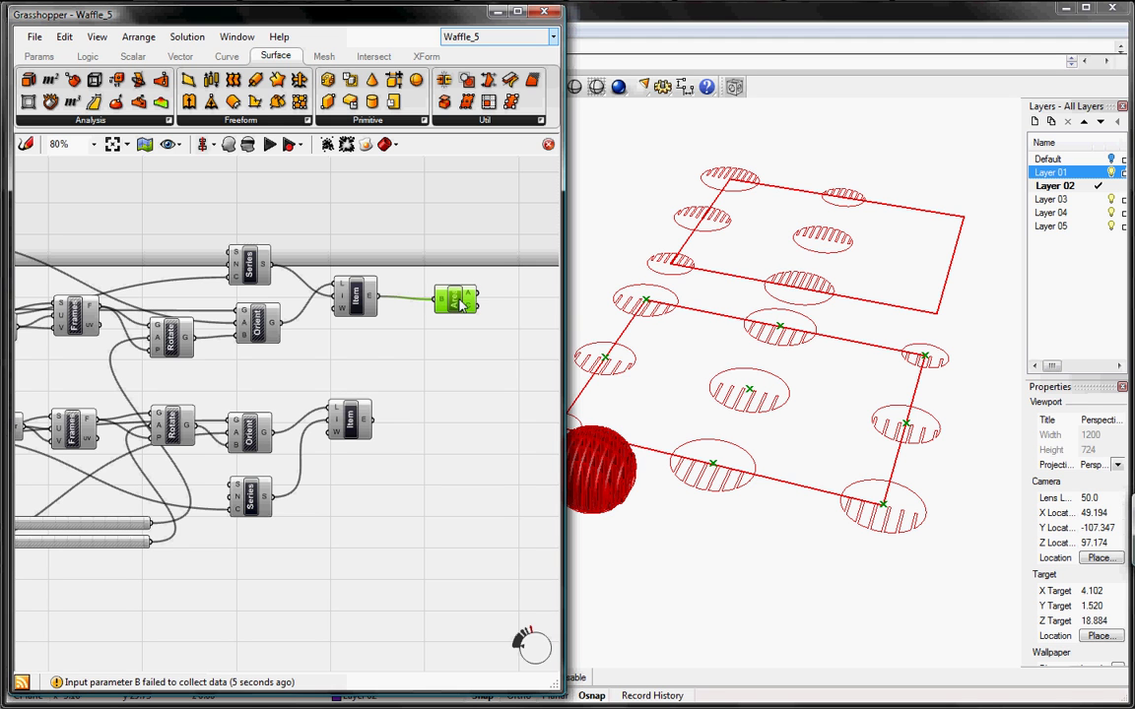
left_click_drag(459, 304, 371, 422, "alt")
Turn off the preview of both Area components and line them up after their List Items
right_click(459, 434)
left_click(462, 430)
right_click(451, 299)
left_click(467, 331)
left_click_drag(461, 300, 450, 301)
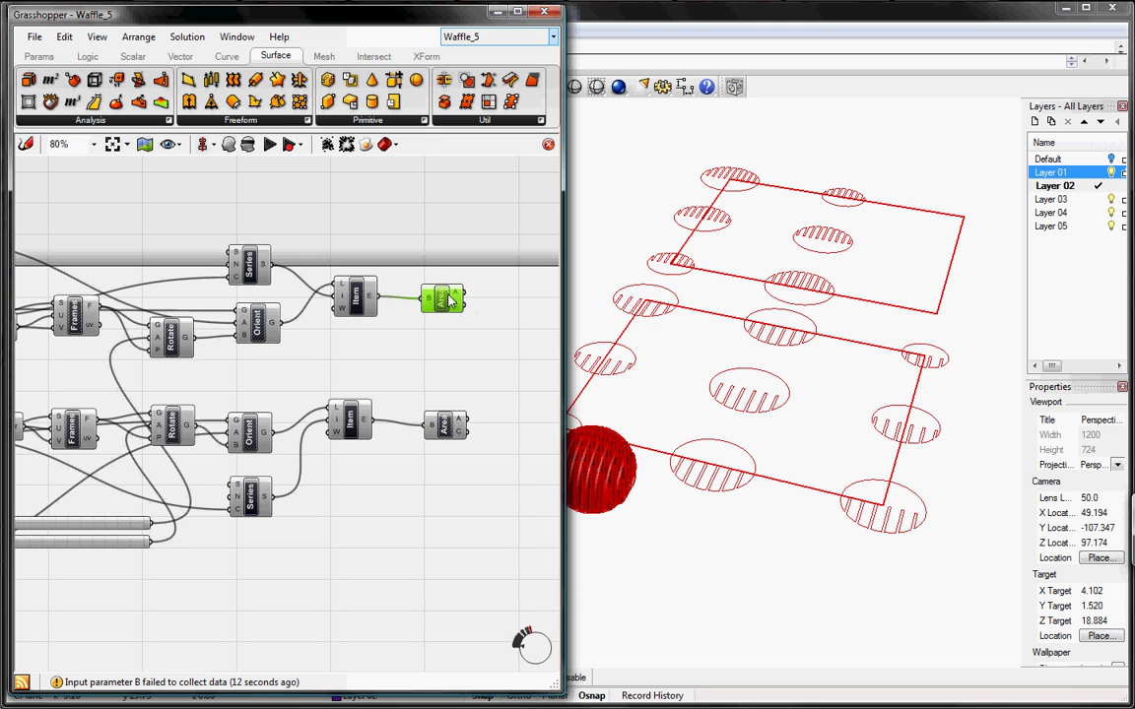
left_click(439, 415)
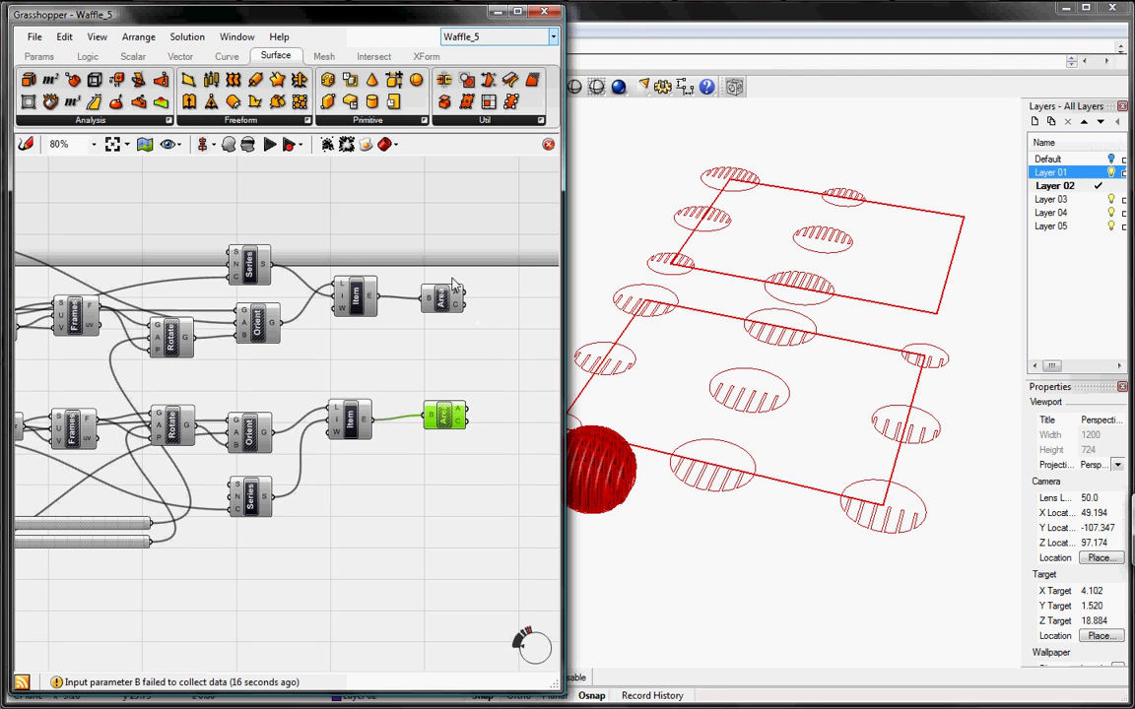
Add a one-variable function component above the upper Area component and set its expression to Format("A{0}",x)
left_click(87, 55)
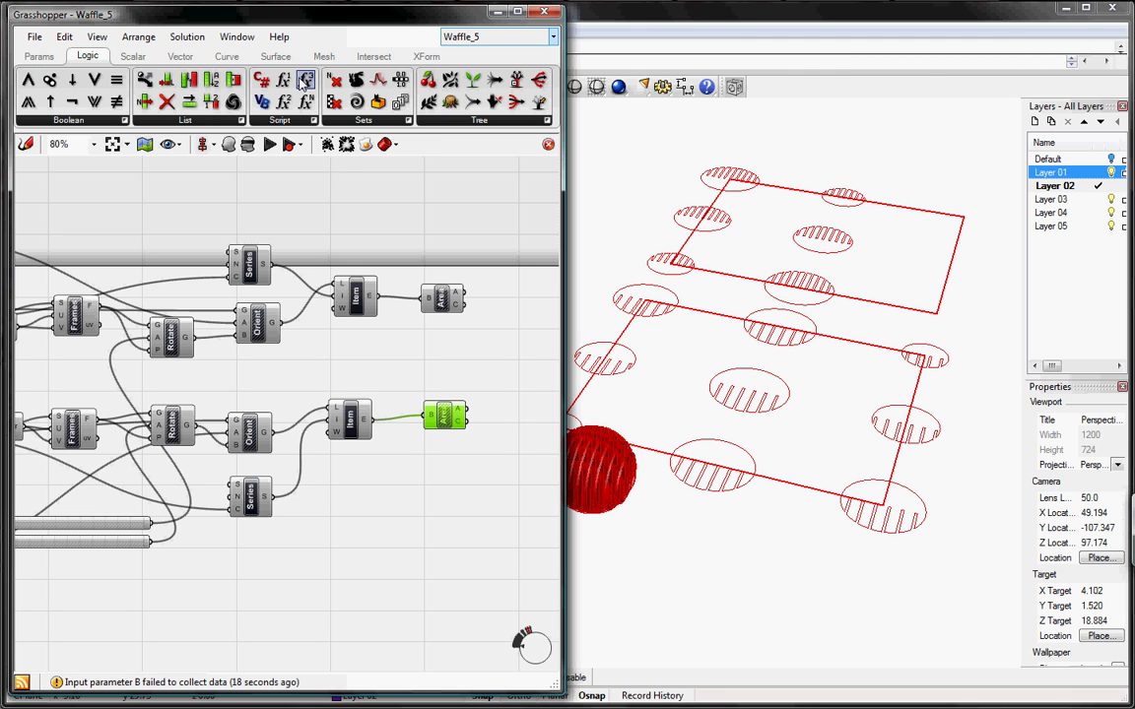
left_click_drag(297, 85, 430, 246)
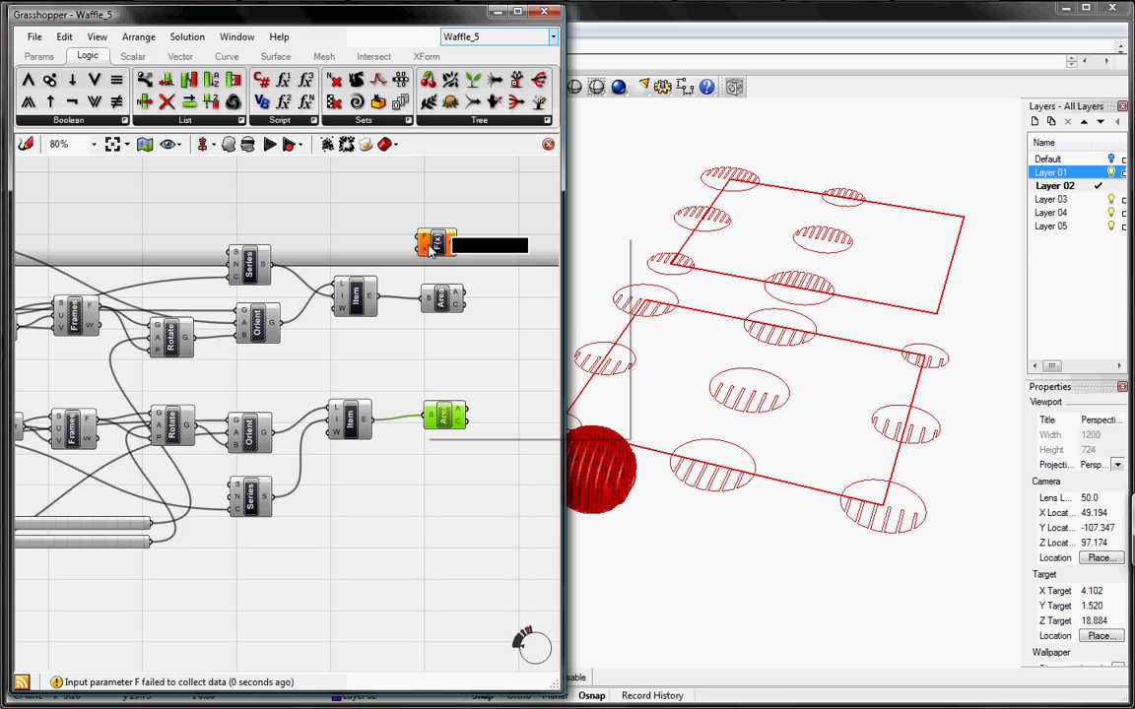
right_click(430, 247)
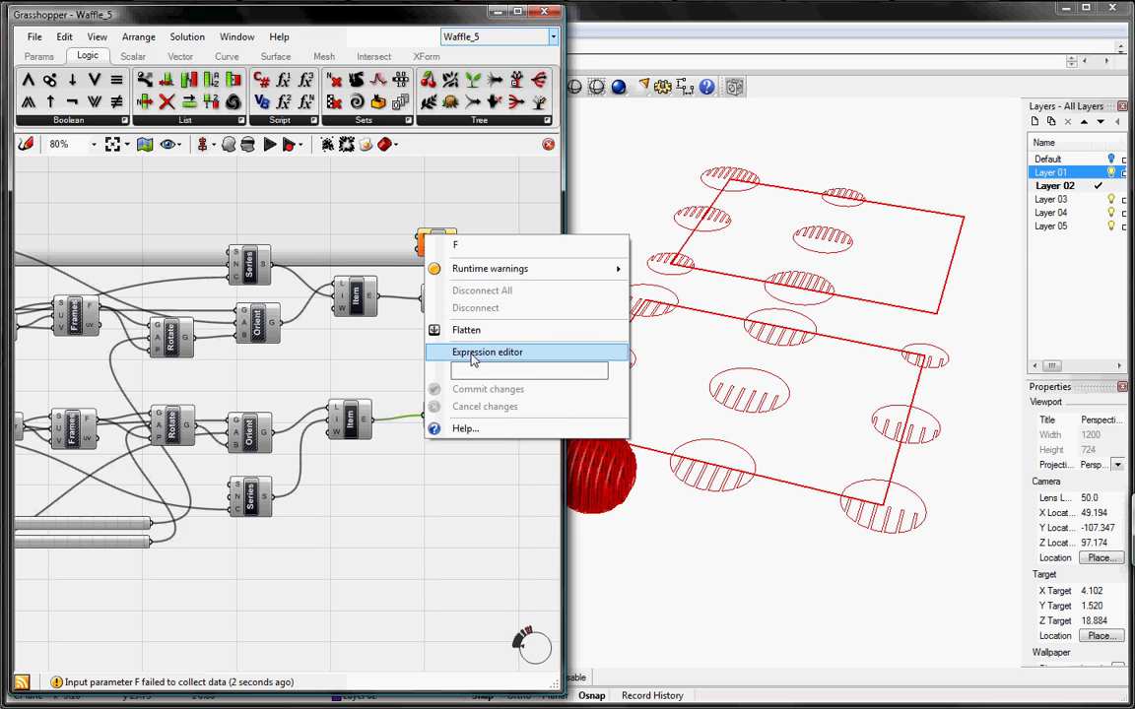
left_click(473, 356)
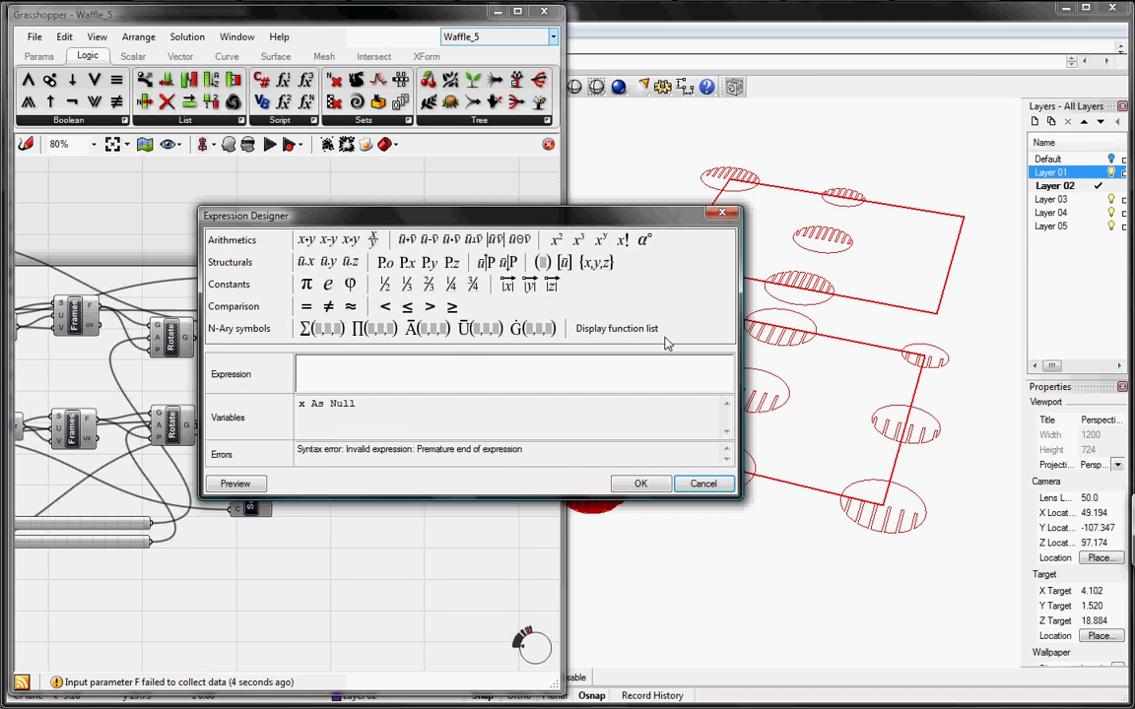
left_click(406, 369)
type("Format")
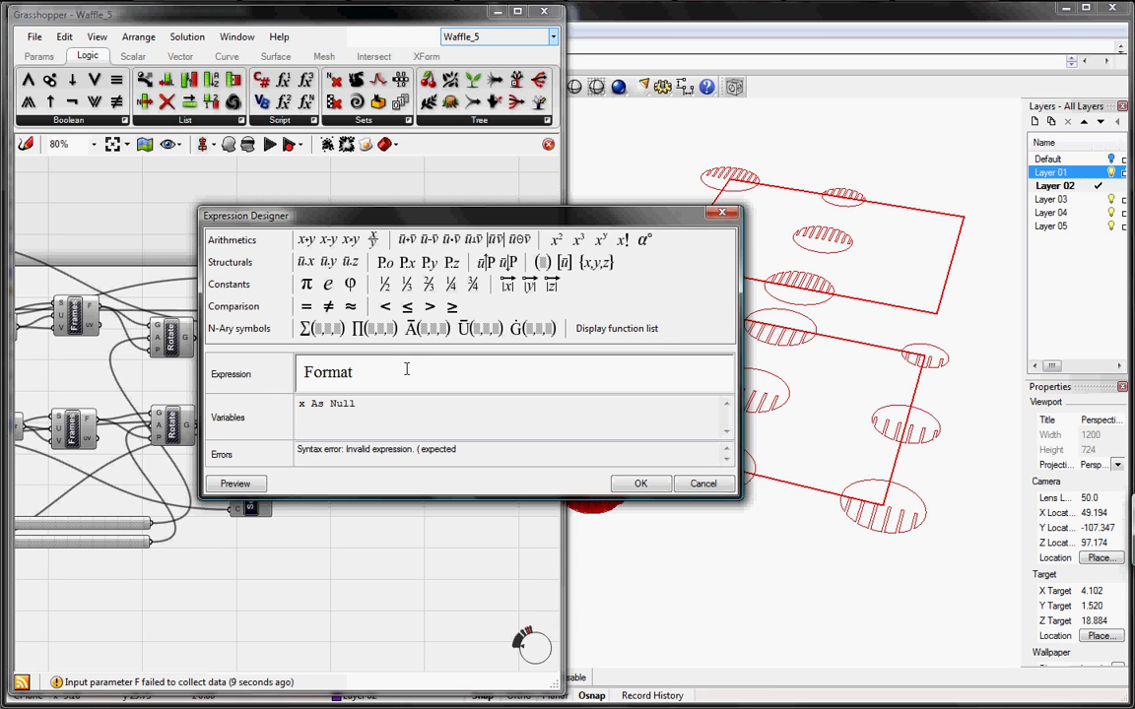
type("(\"")
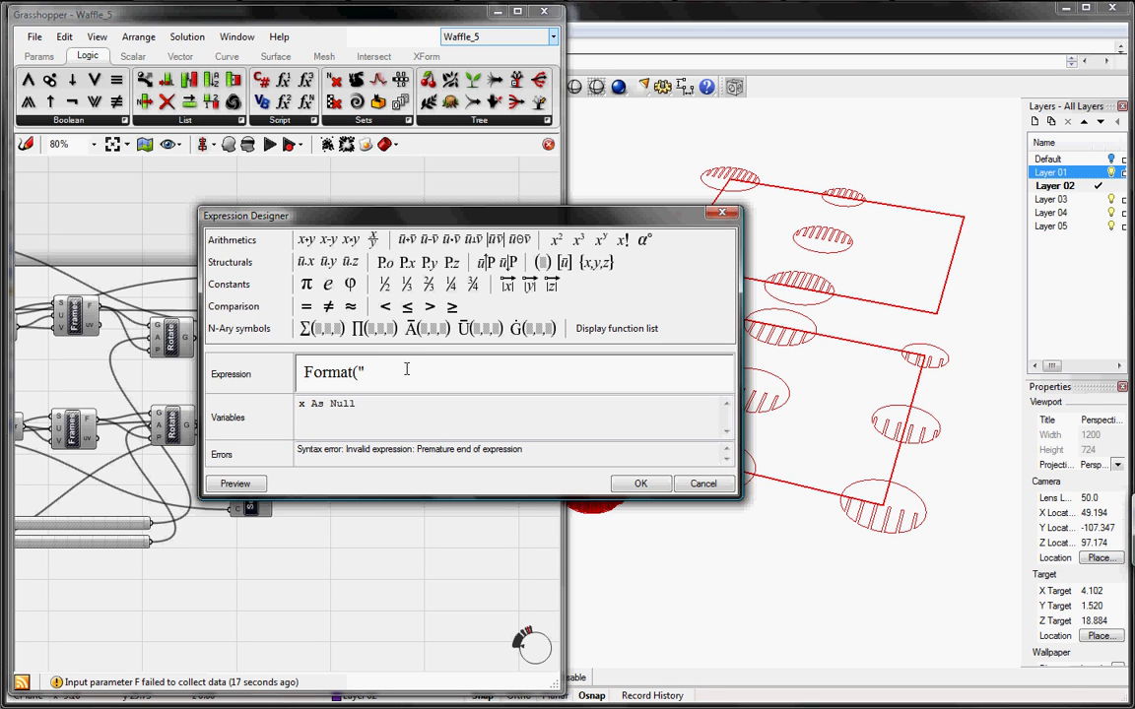
type("A{0}\"")
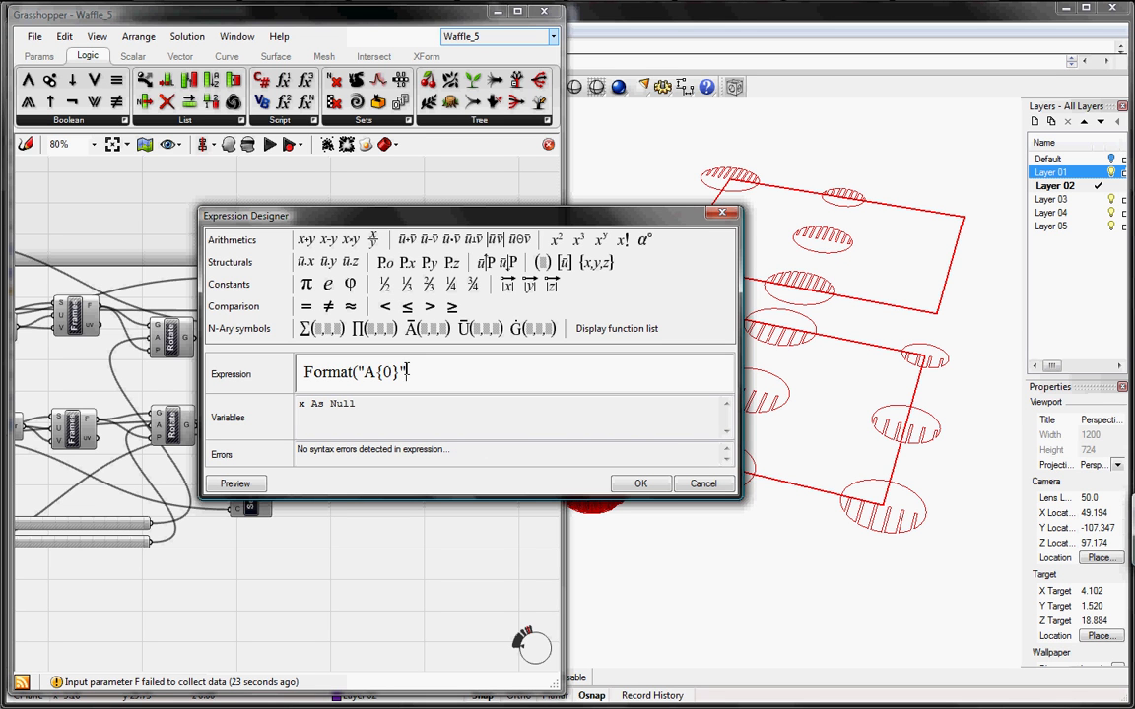
type(",x")
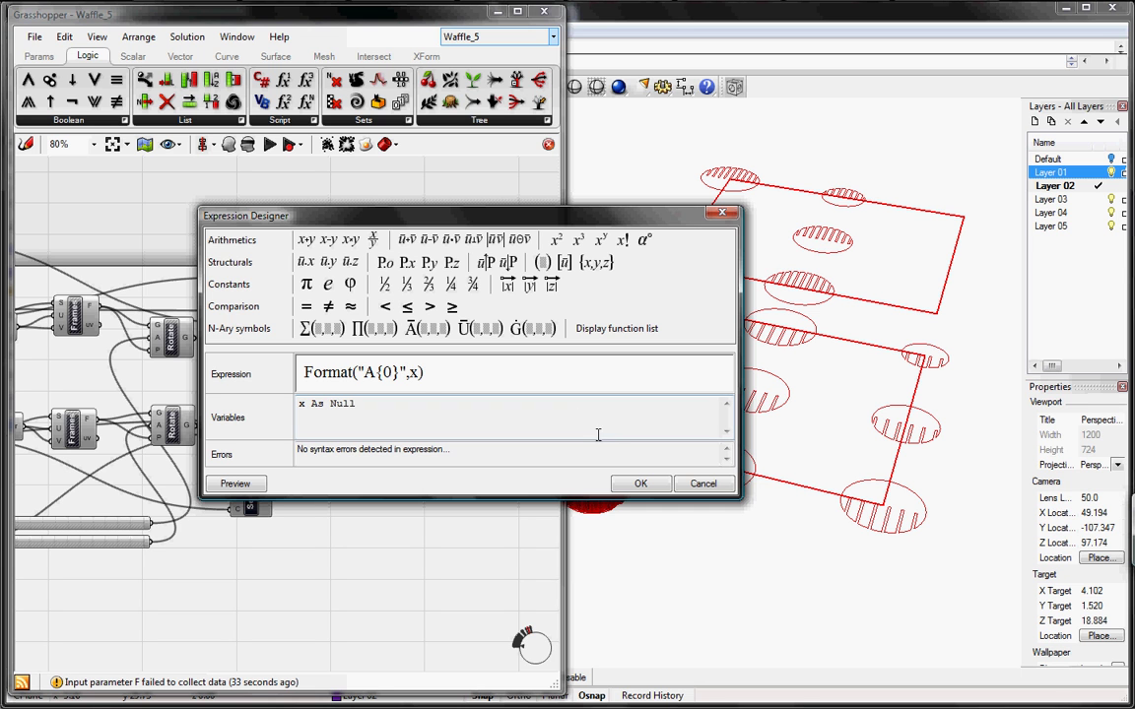
left_click(637, 485)
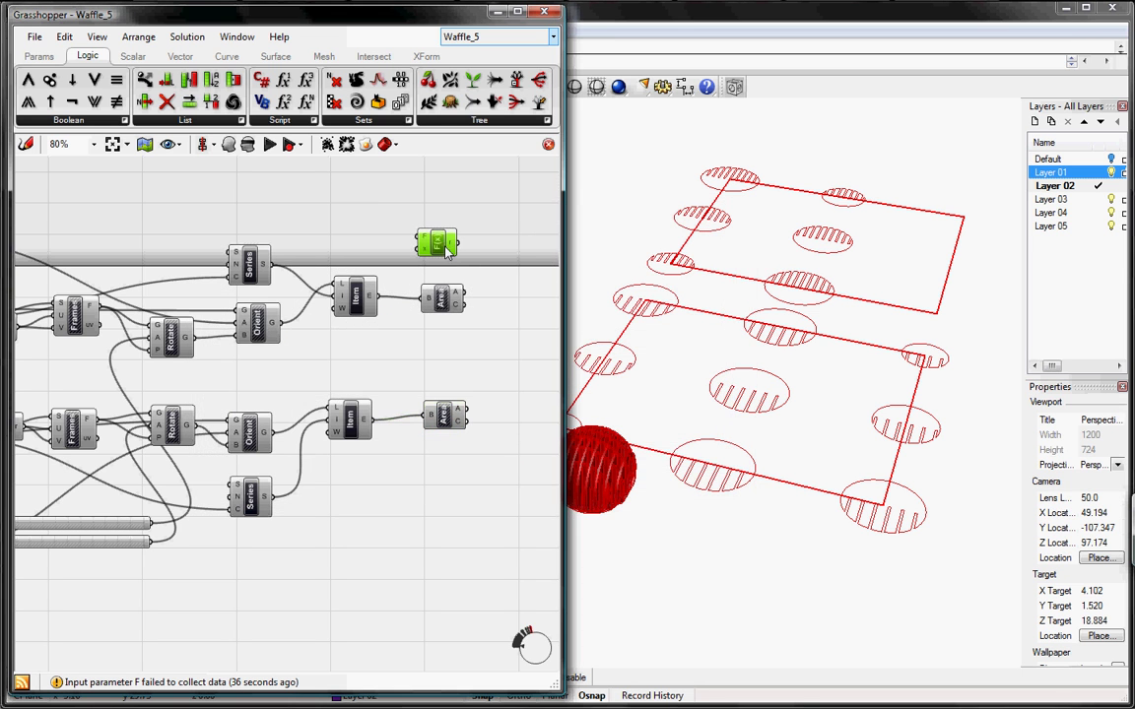
Duplicate the function component below the lower Area component and change the copy's expression to Format("B{0}",x)
left_click_drag(448, 250, 440, 481, "alt")
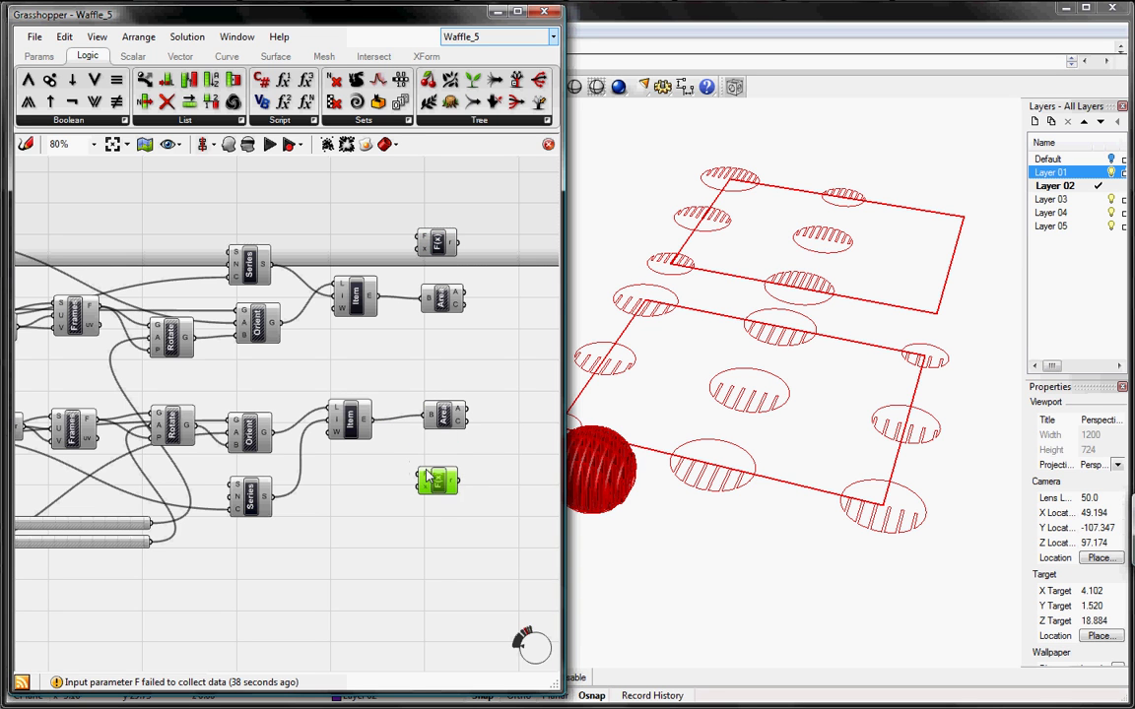
right_click(426, 474)
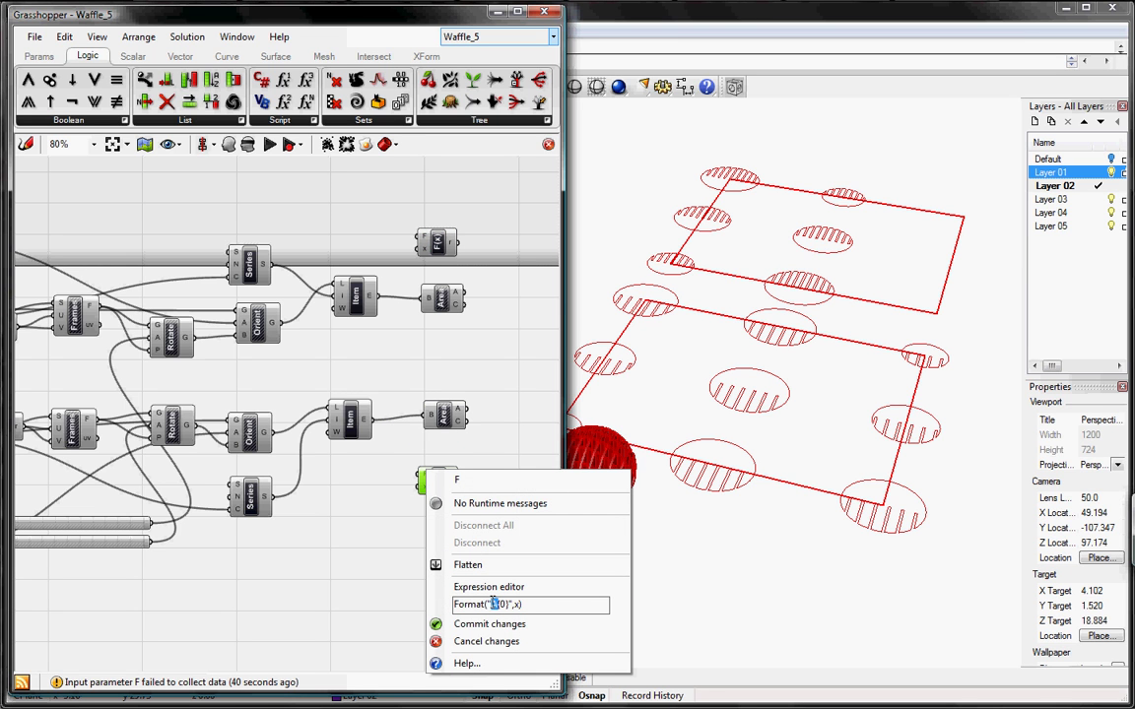
left_click(494, 604)
type("B")
left_click(489, 625)
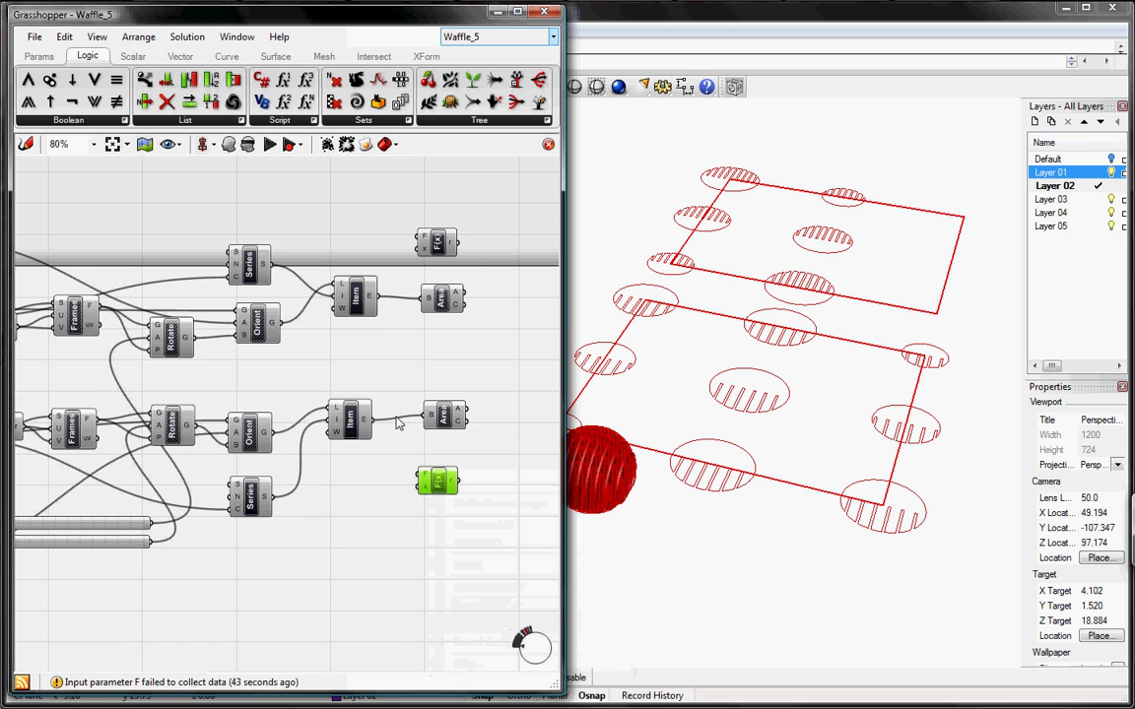
Add a second Series component above the existing upper one and copy it beneath the lower Series component
right_click_drag(380, 490, 405, 537)
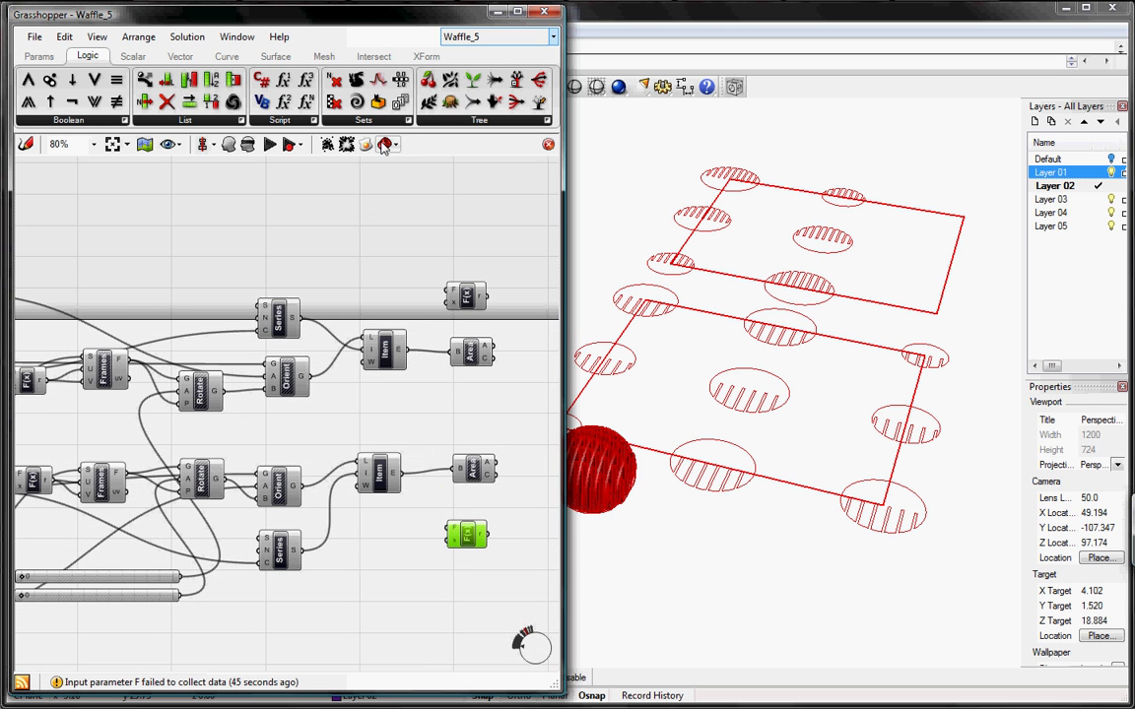
scroll(350, 280, "up", 3)
left_click(329, 121)
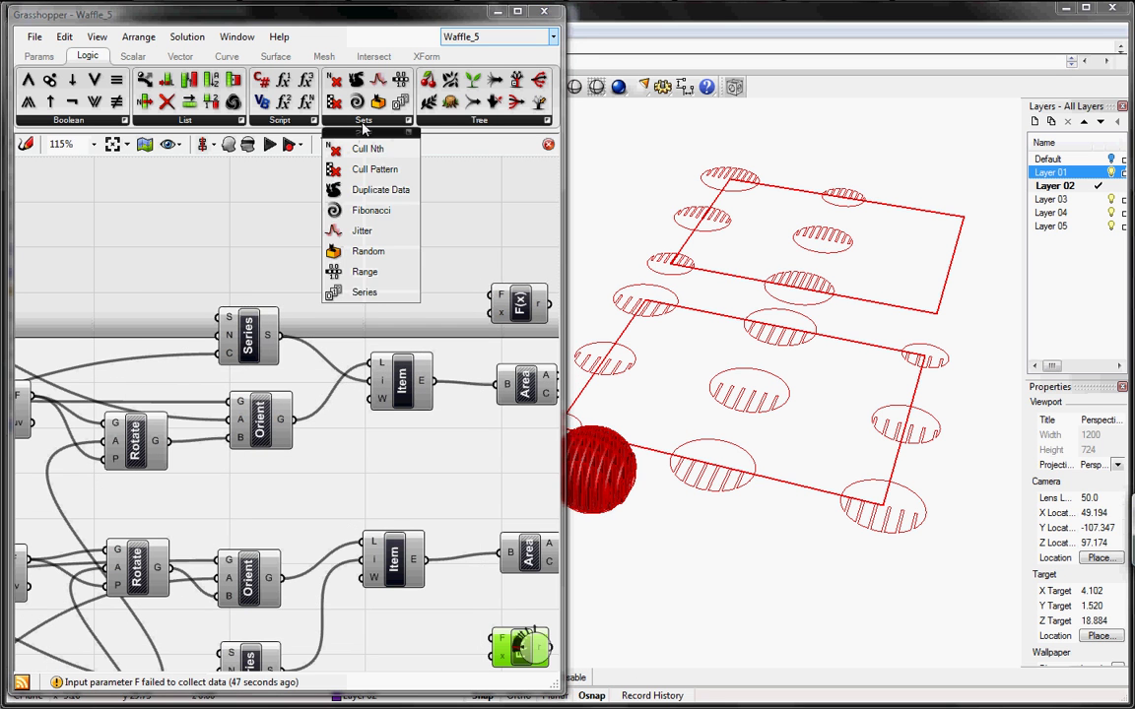
left_click(375, 296)
left_click(251, 276)
right_click_drag(321, 343, 293, 229)
left_click(219, 185)
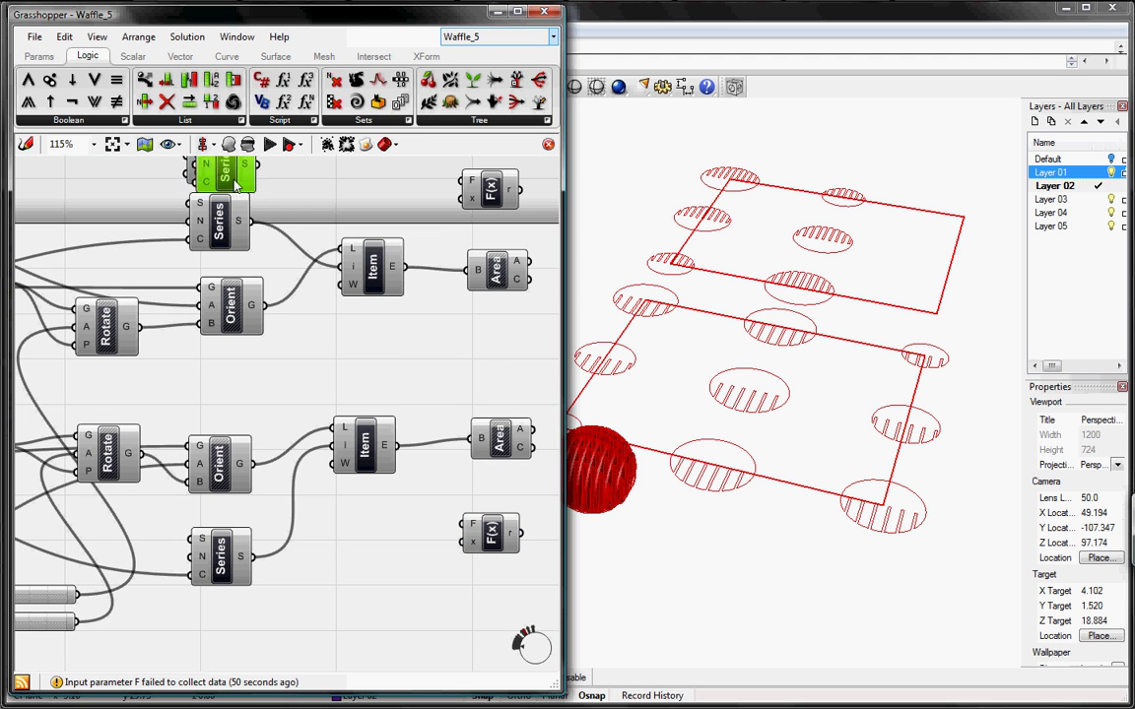
left_click_drag(219, 185, 225, 637)
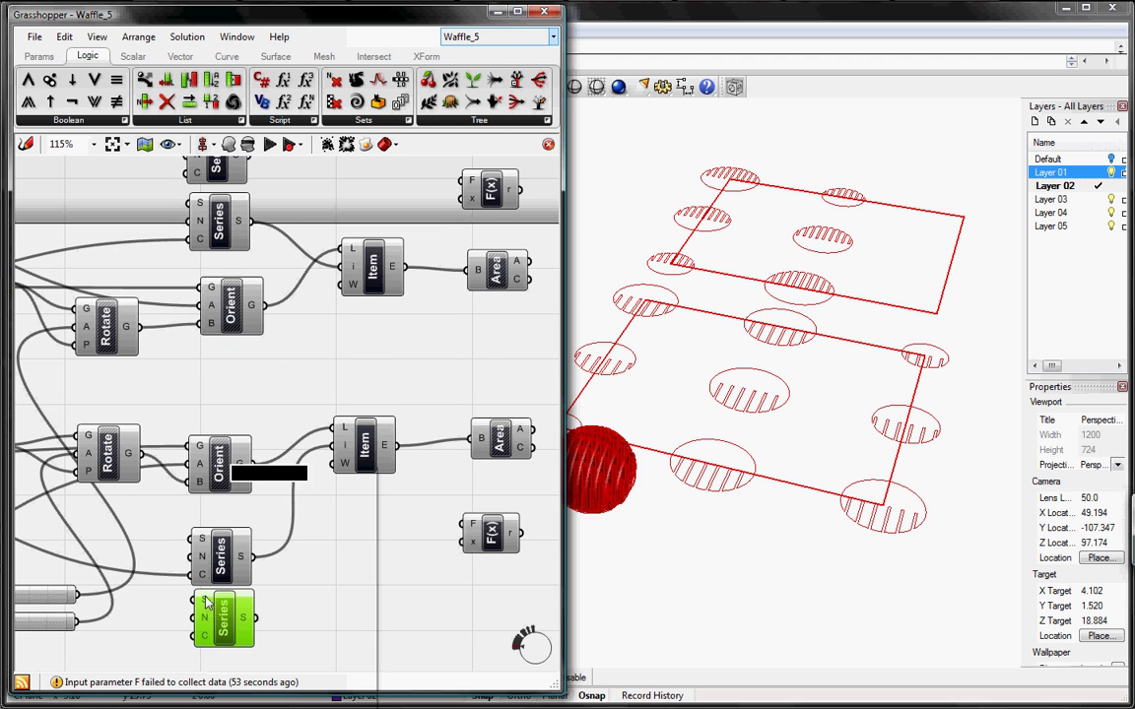
Set the start value of the new lower Series component to 1
right_click(204, 606)
mouse_move(356, 579)
left_click_drag(421, 581, 359, 577)
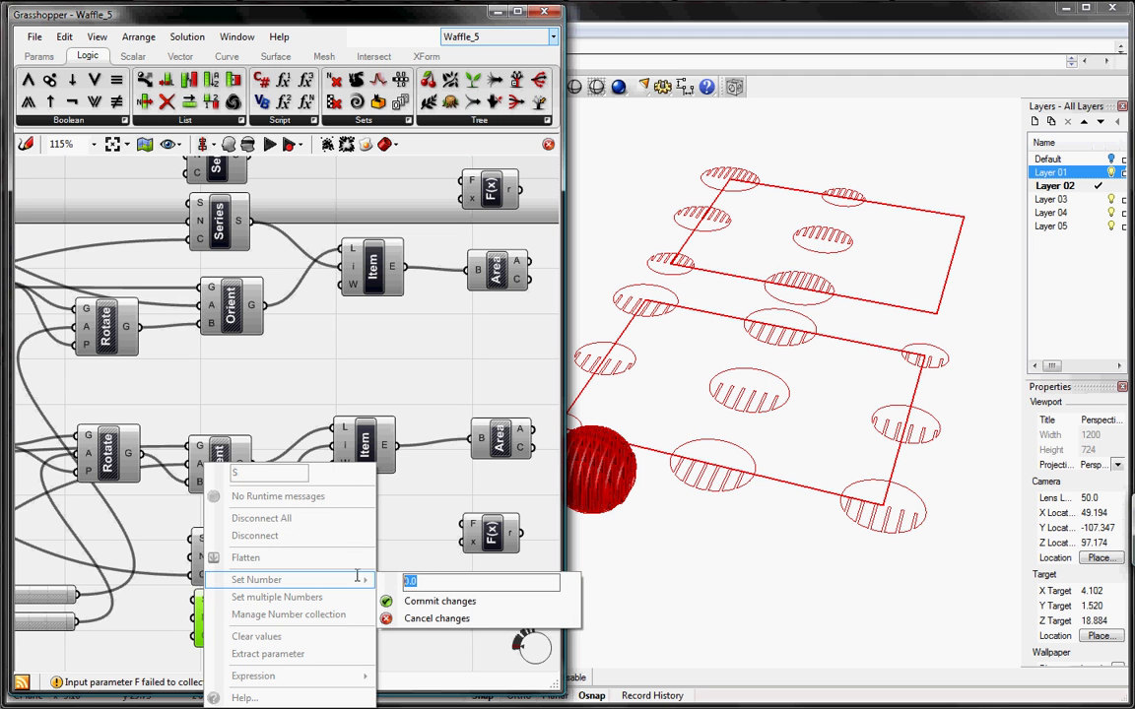
type("1")
left_click(418, 602)
Set the start value of the new upper Series component to 1
right_click_drag(293, 376, 330, 573)
right_click(220, 329)
mouse_move(392, 446)
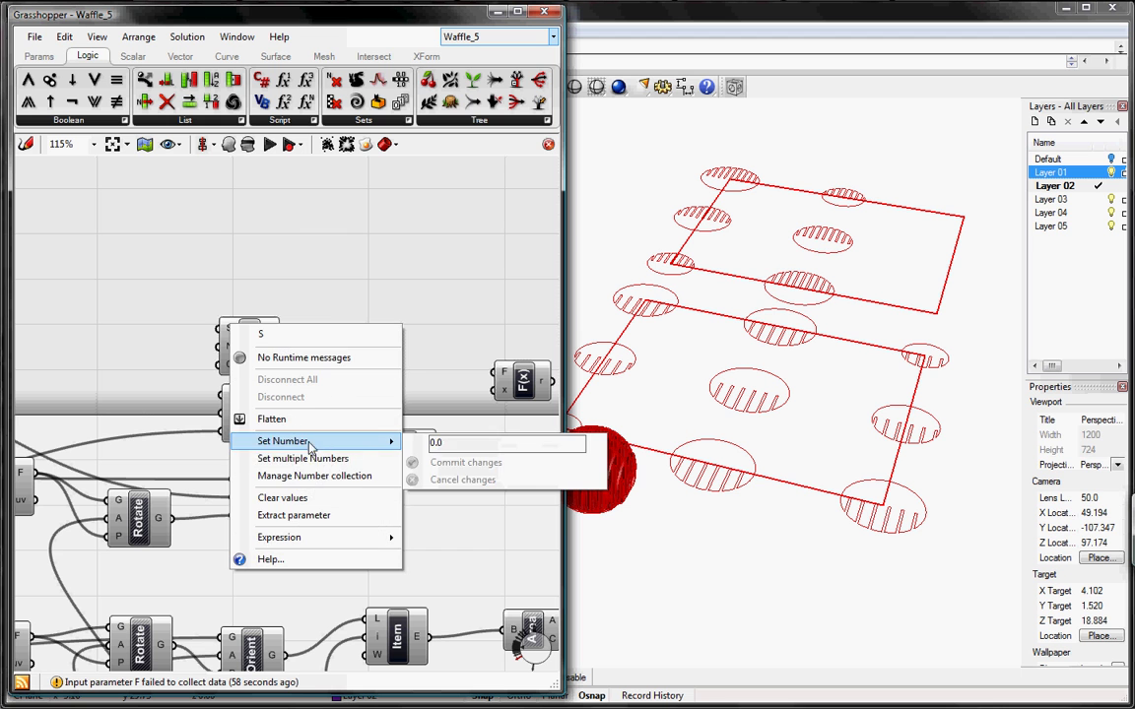
left_click_drag(446, 445, 425, 443)
type("1")
left_click(442, 461)
Connect the two new Series outputs to the x inputs of the upper and lower label functions respectively
right_click_drag(331, 465, 248, 370)
left_click_drag(198, 252, 413, 295)
right_click_drag(349, 423, 297, 292)
left_click_drag(165, 564, 369, 489)
Connect the lower and upper List Length outputs to the count inputs of the matching new Series components
right_click_drag(56, 486, 392, 484)
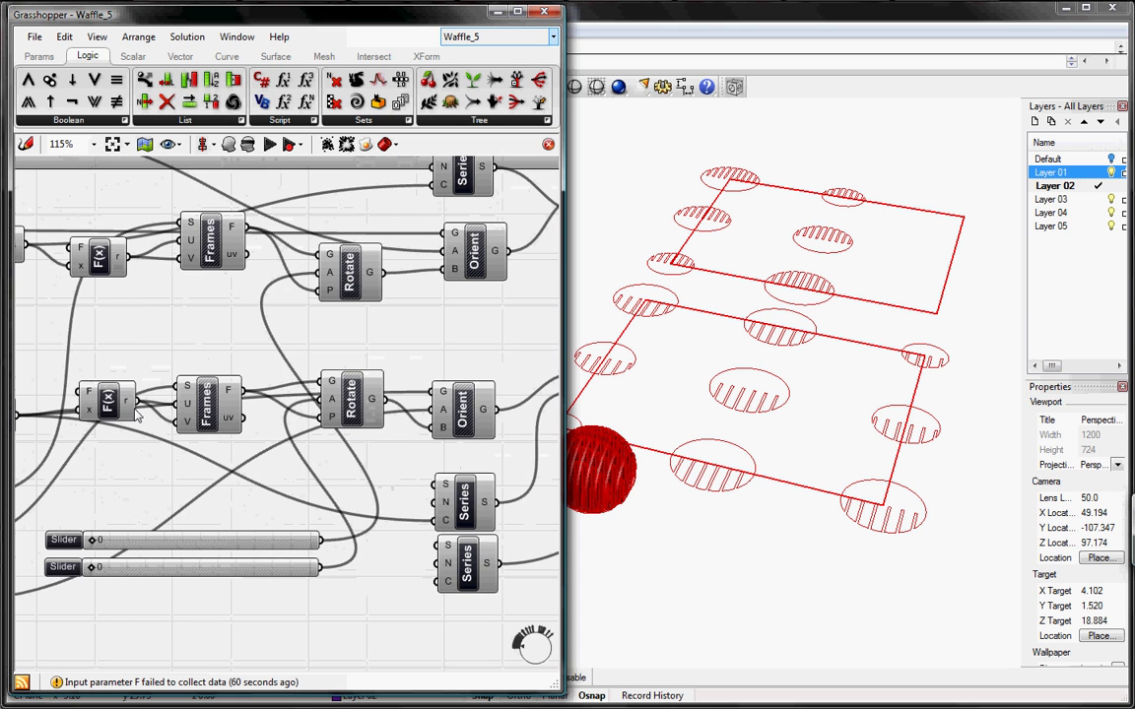
right_click_drag(70, 426, 145, 417)
left_click_drag(97, 407, 512, 573)
right_click_drag(284, 339, 274, 517)
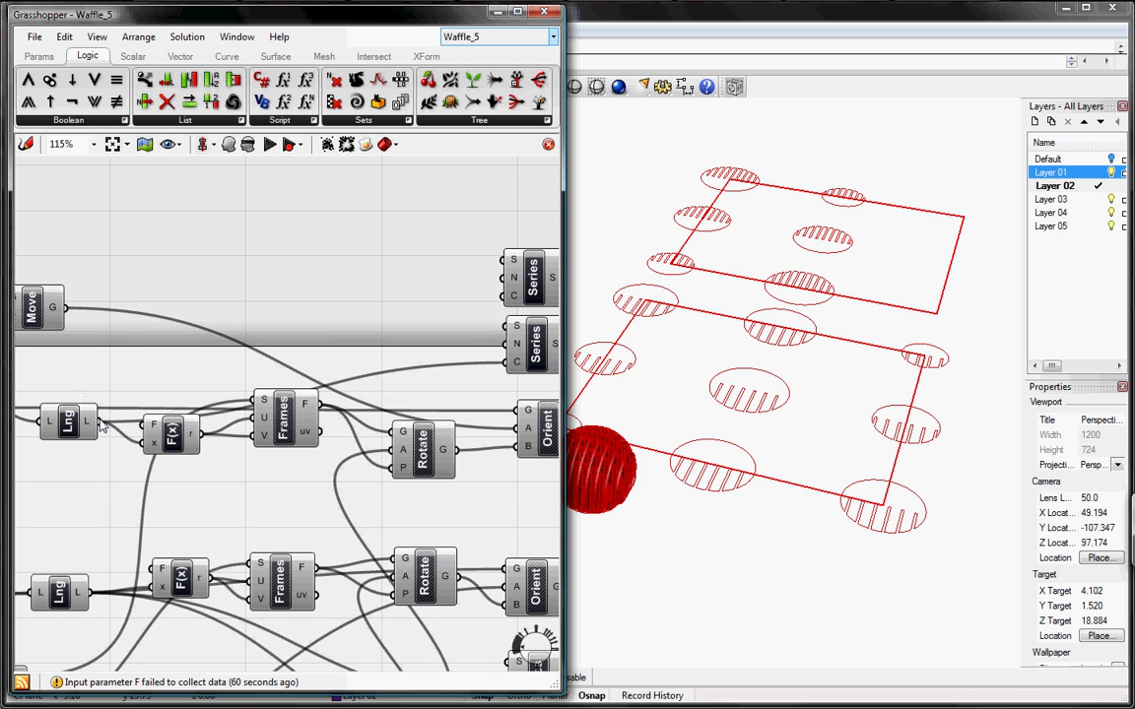
left_click_drag(99, 424, 512, 294)
right_click_drag(546, 388, 235, 357)
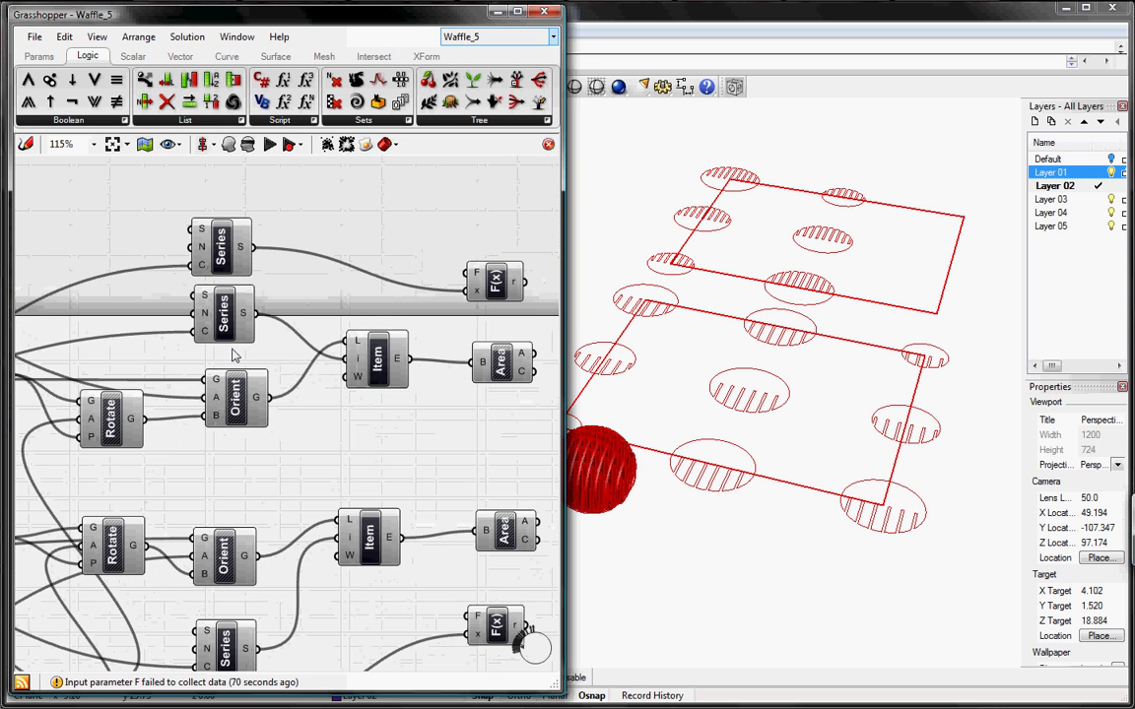
right_click_drag(416, 318, 196, 321)
mouse_move(294, 288)
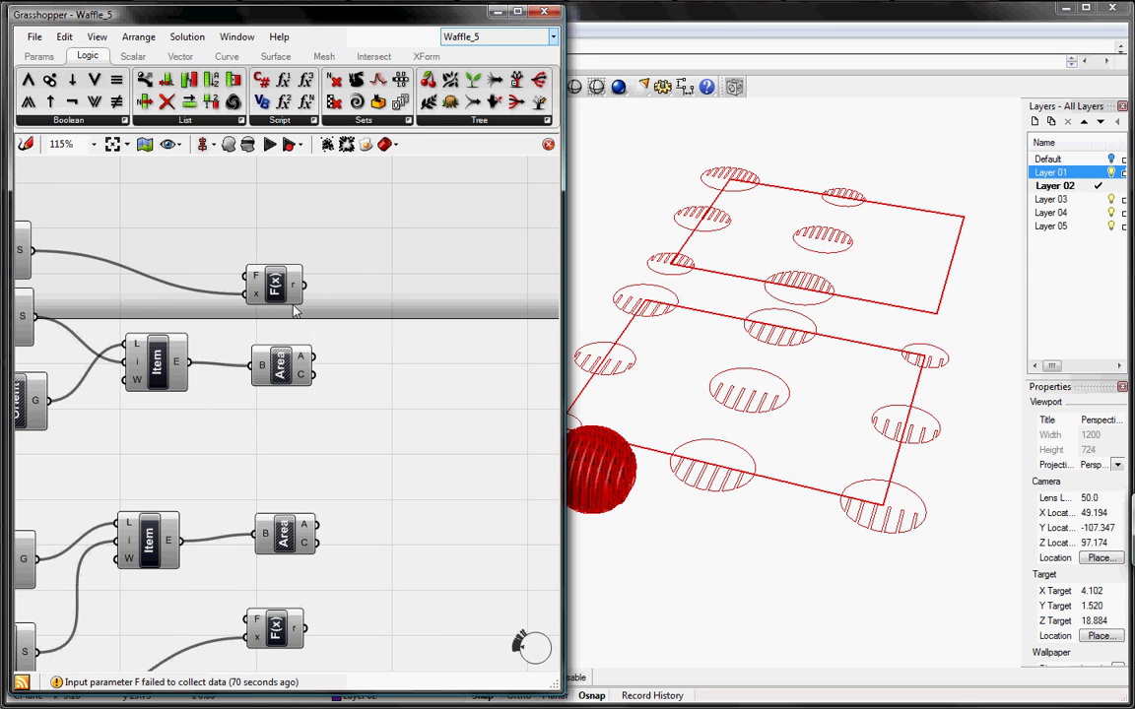
Add a Text Tag 3D component beyond the upper label function and Area component, and duplicate it to make a pair
scroll(322, 329, "down", 3)
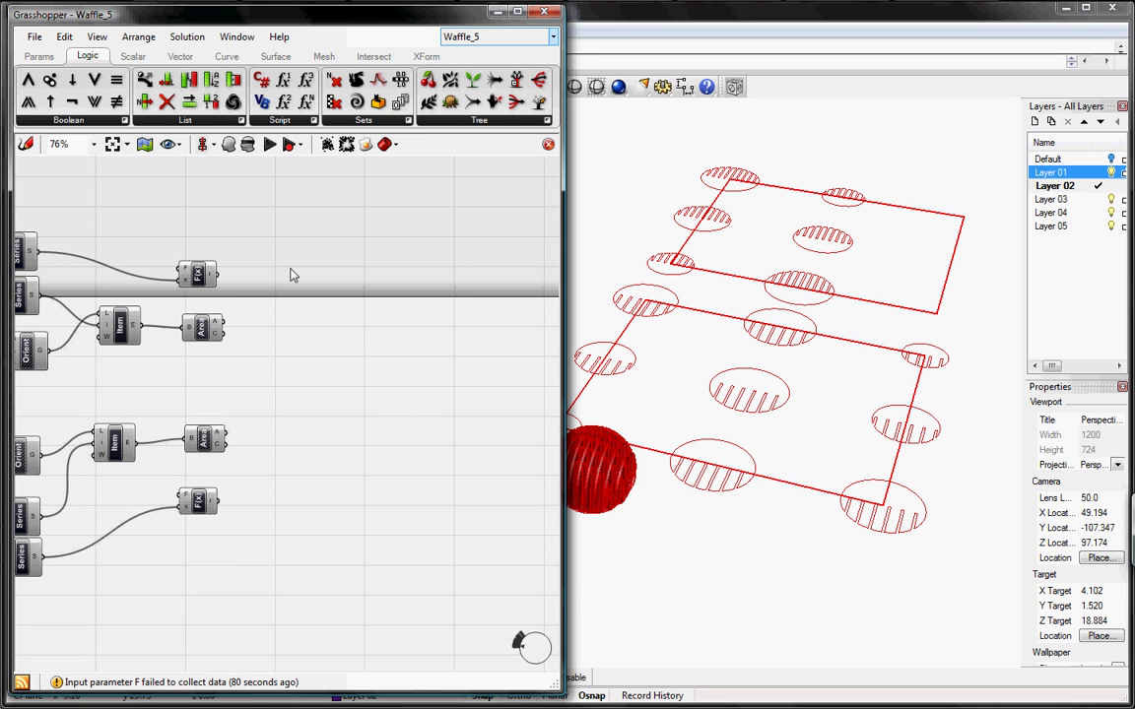
right_click_drag(258, 378, 310, 372)
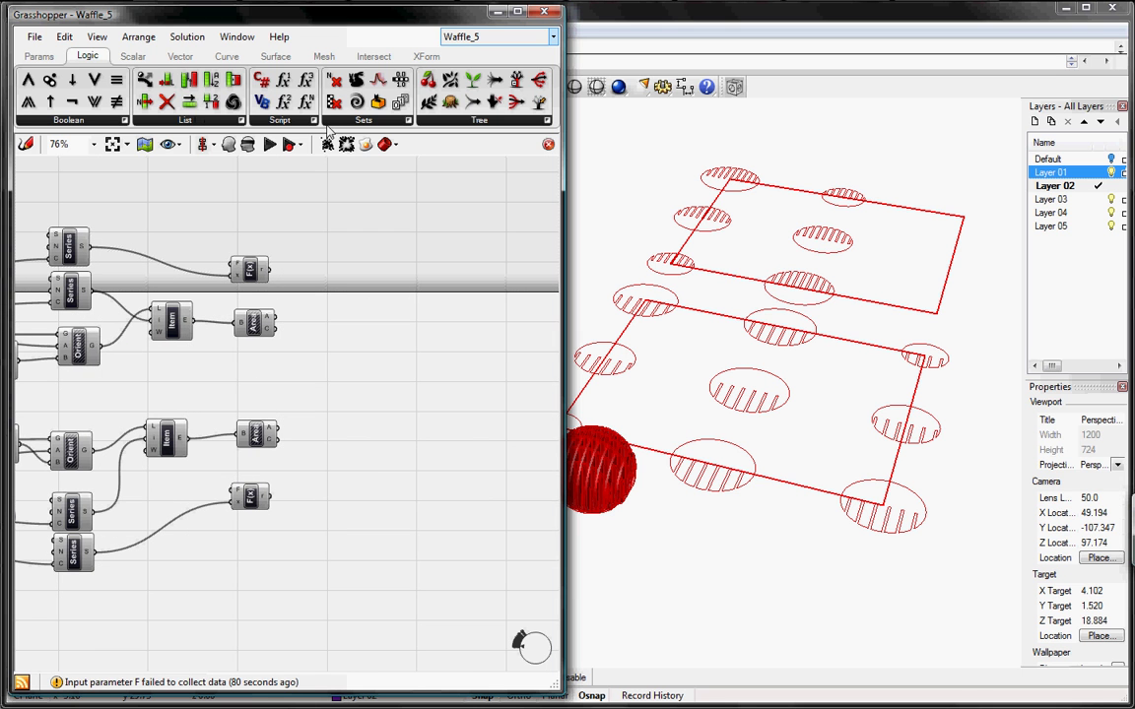
left_click(174, 55)
left_click(372, 121)
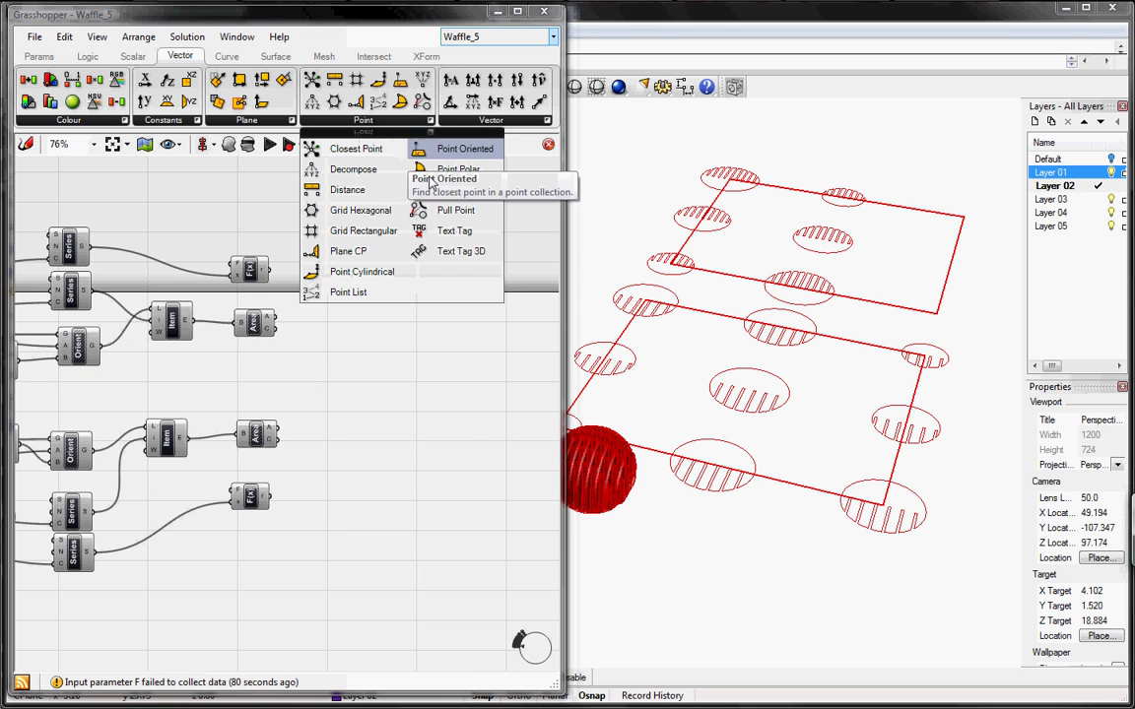
left_click_drag(482, 251, 397, 237)
left_click(442, 294)
key("ctrl+c")
key("ctrl+v")
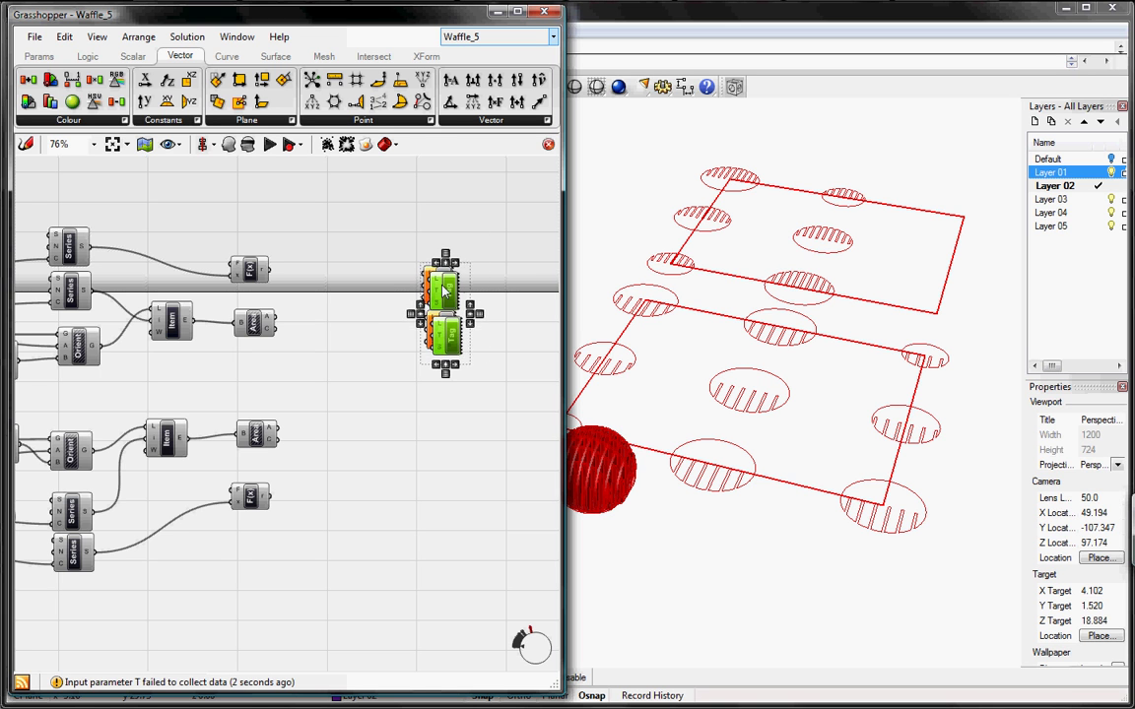
Duplicate the pair of Text Tag 3D components beside the lower Area component and label function
left_click_drag(435, 286, 427, 404, "alt")
scroll(392, 367, "up", 3)
left_click(391, 318)
Add a number slider between the two Item branches and set its rounding to Integers
right_click_drag(244, 346, 284, 329)
left_click(26, 57)
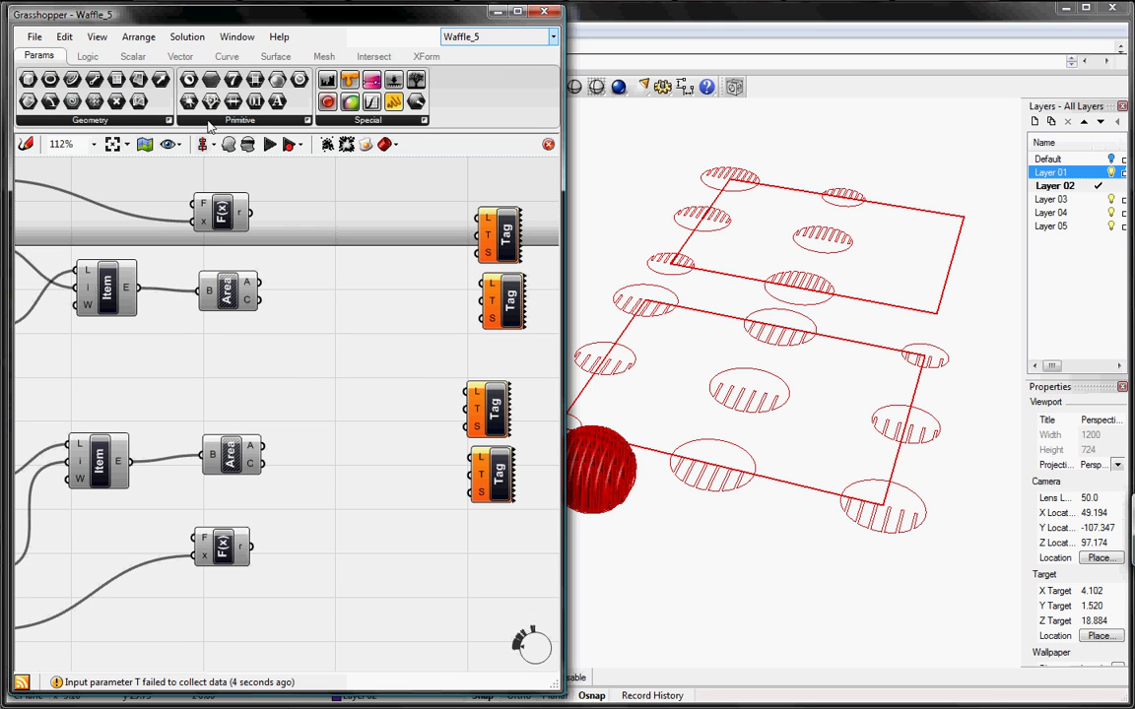
left_click(110, 391)
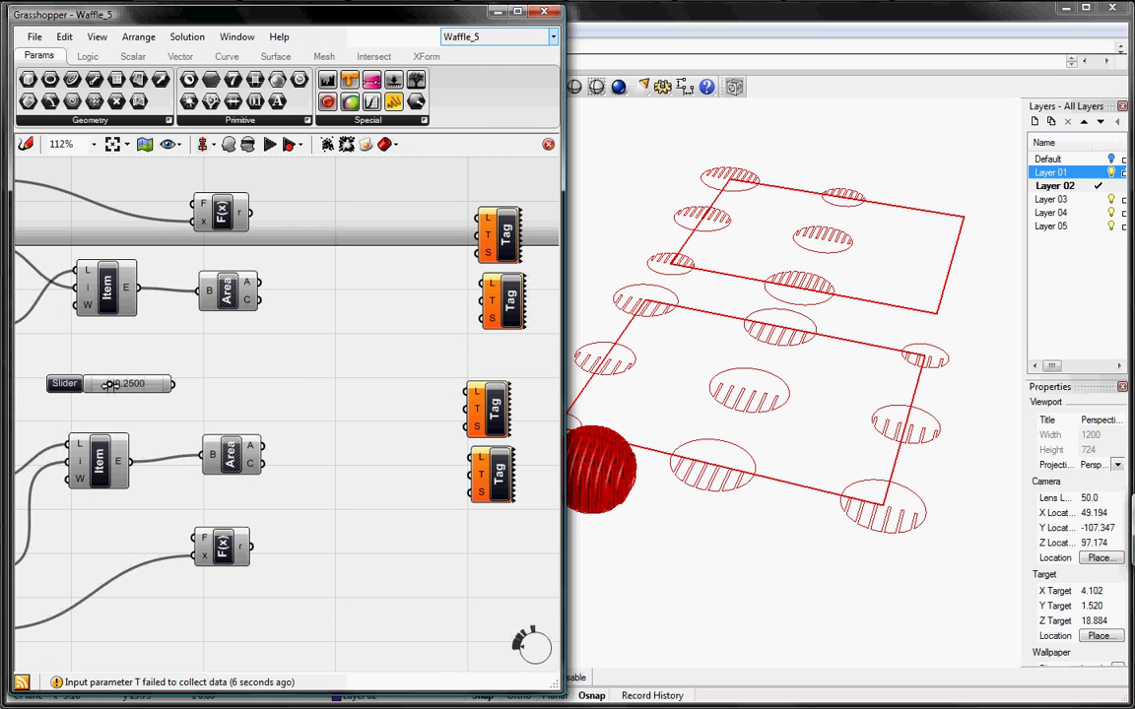
right_click(99, 384)
left_click(158, 464)
left_click(197, 376)
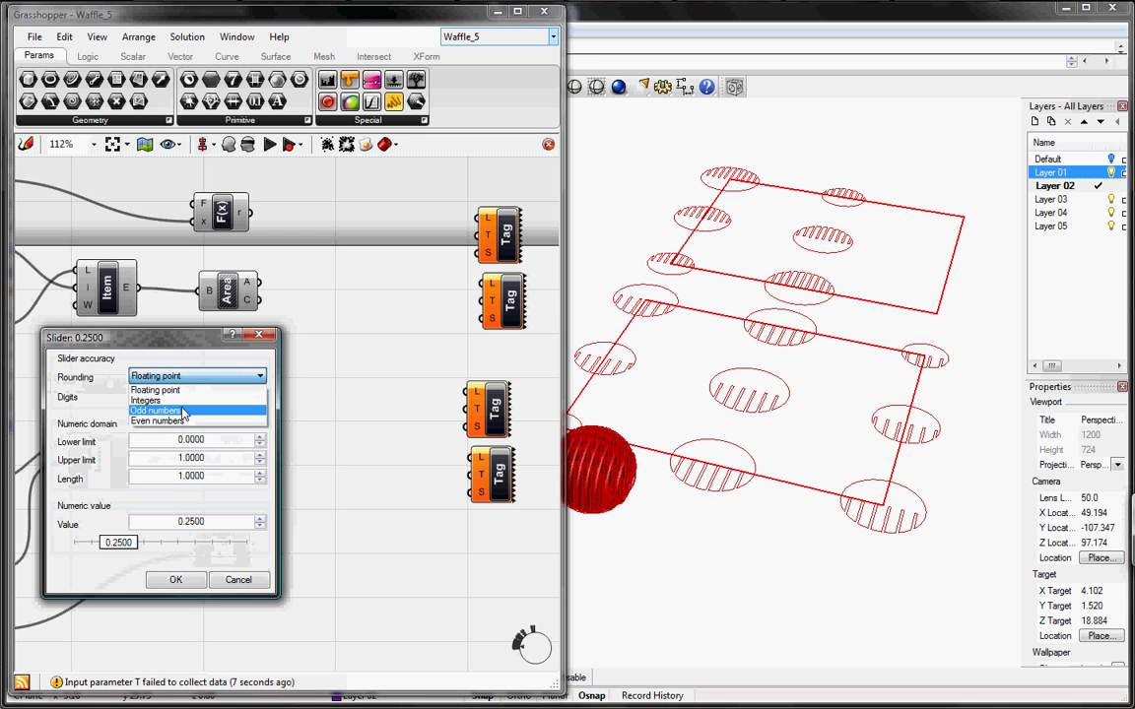
left_click(154, 410)
left_click(167, 378)
left_click(152, 402)
Set the new slider's lower limit to 0, upper limit to 36 and value to 12
left_click_drag(210, 439, 93, 441)
type("0")
double_click(197, 459)
type("36")
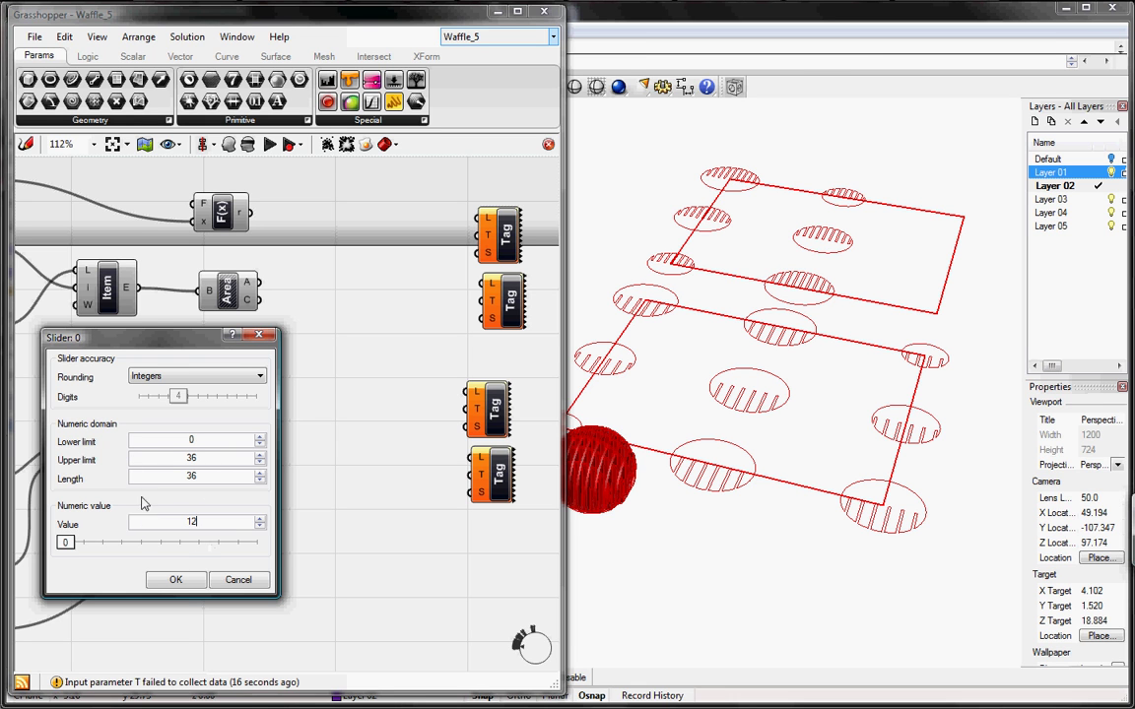
left_click(193, 586)
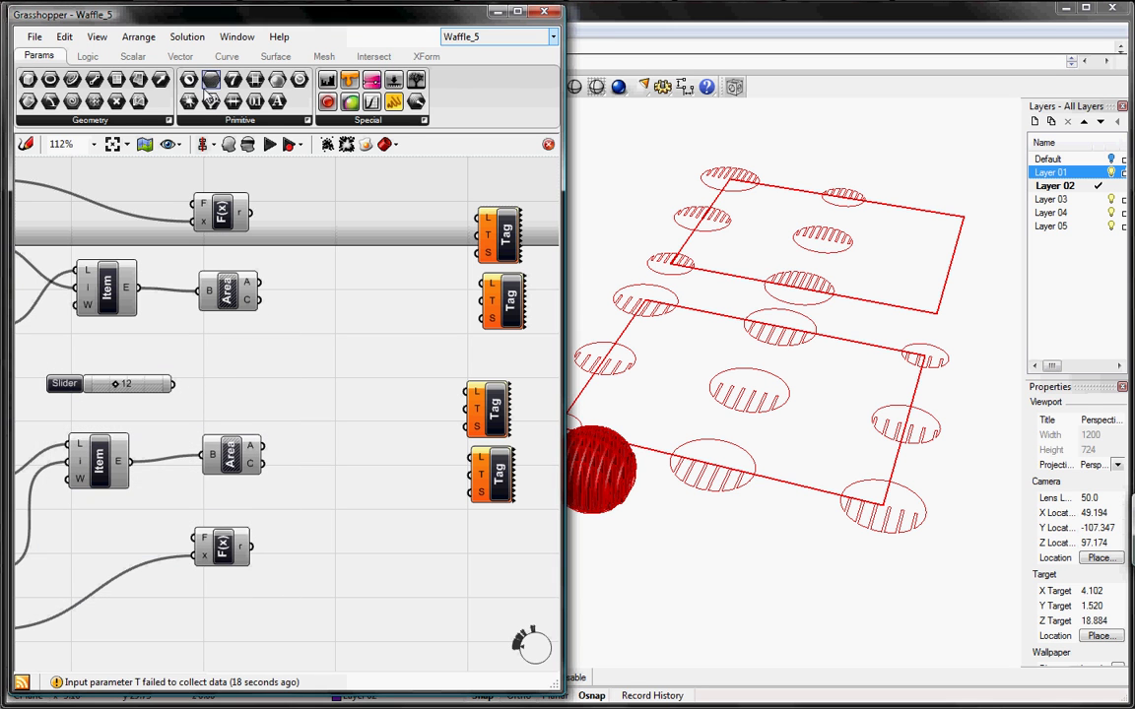
Add a one-variable function component beside the slider with the expression x/12
left_click(185, 57)
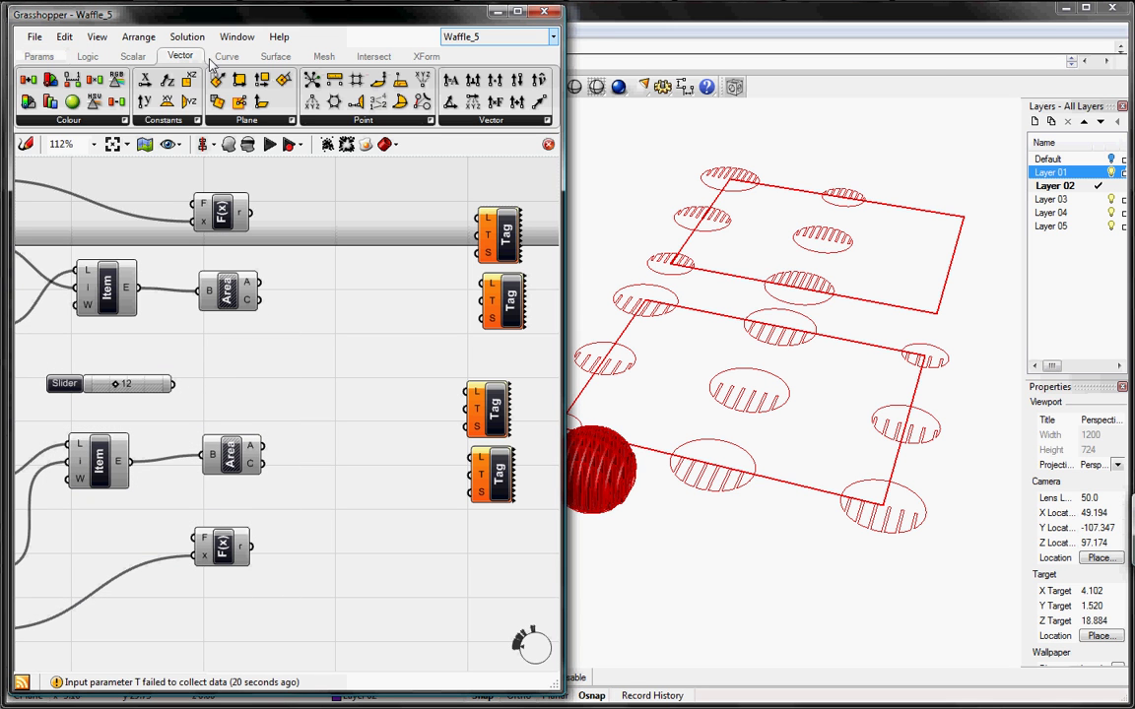
left_click(87, 56)
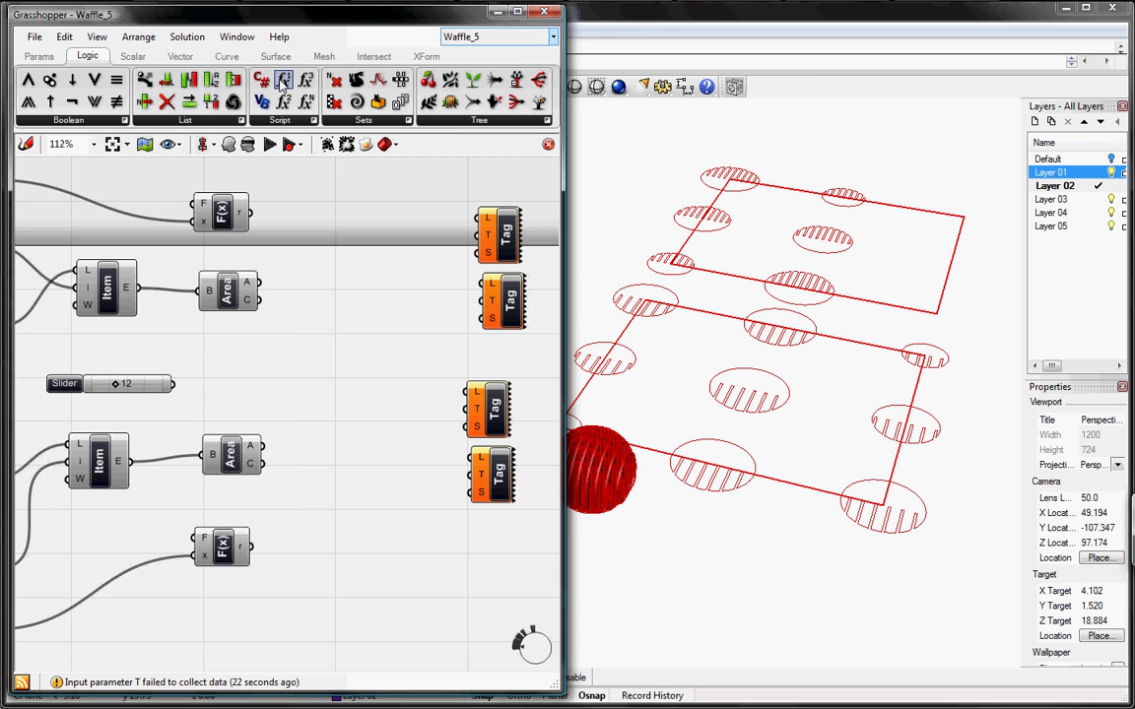
left_click_drag(284, 79, 254, 383)
right_click(254, 383)
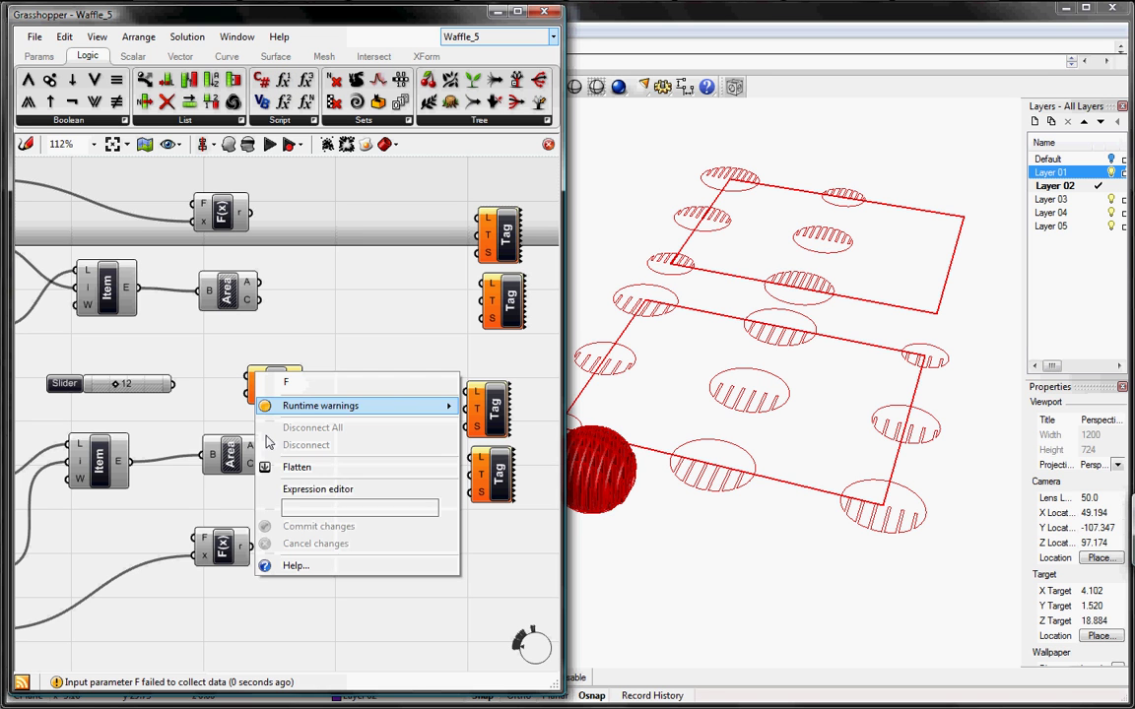
type("x/12")
left_click(286, 526)
Connect the slider to the new function's x input and its result to the S inputs of all four text tags
left_click_drag(174, 383, 471, 475)
left_click_drag(304, 387, 469, 408)
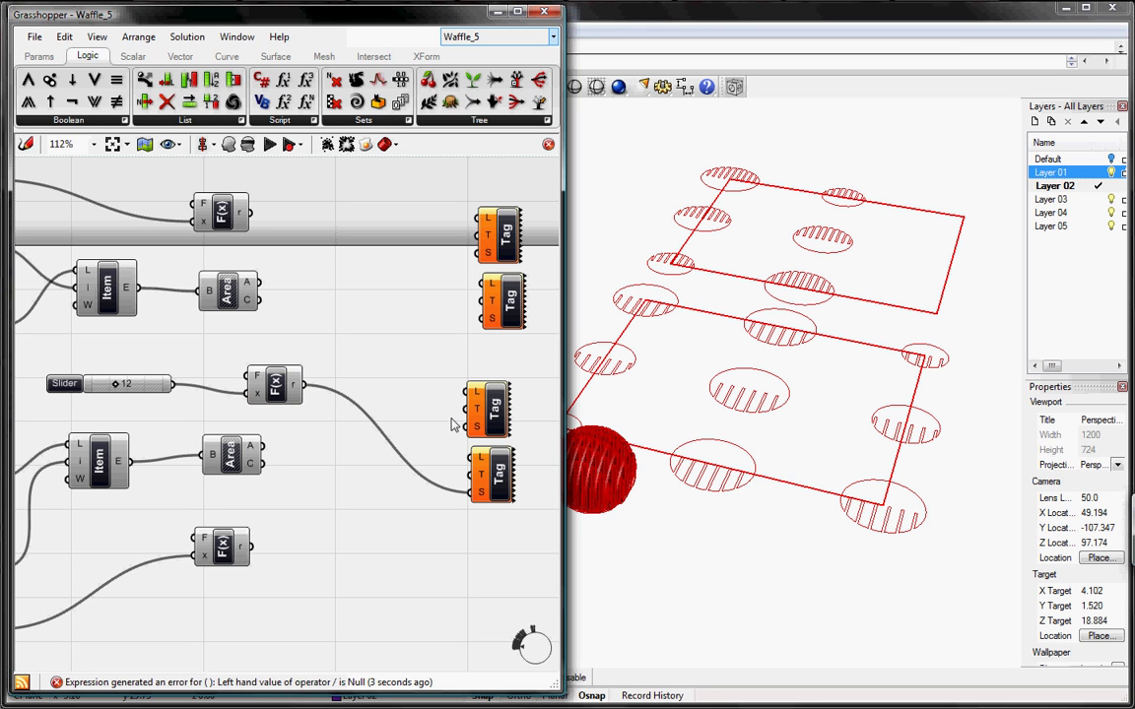
left_click_drag(306, 386, 481, 317)
left_click_drag(474, 254, 300, 379)
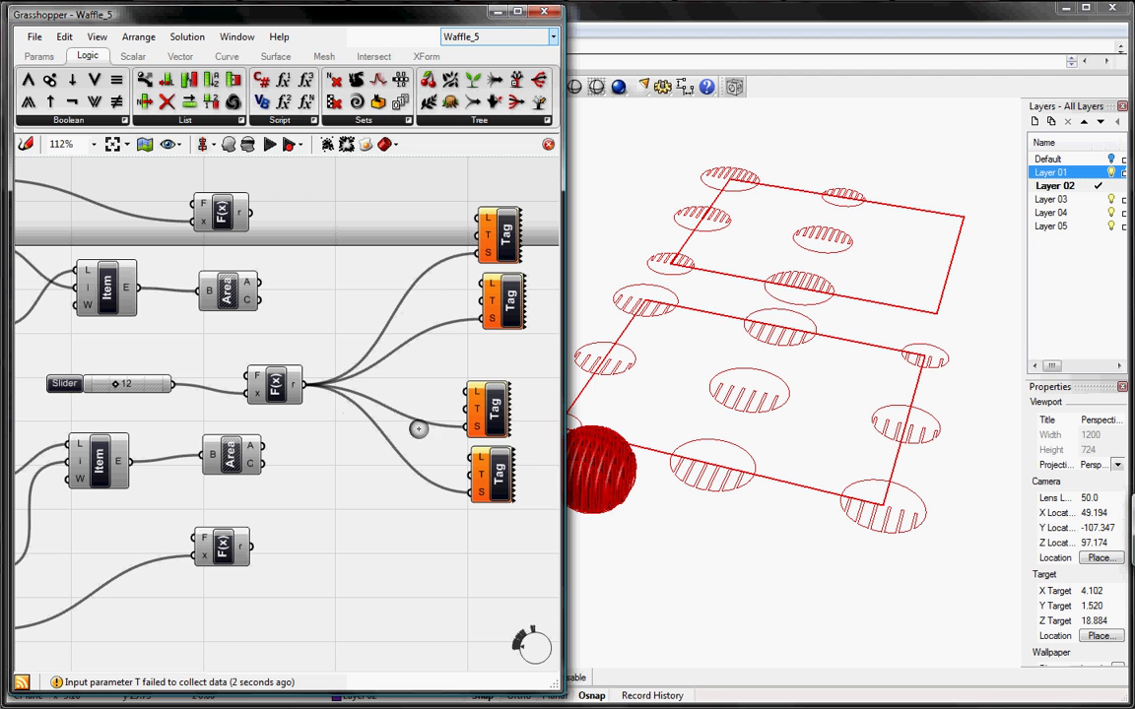
Connect the lower label function to the T inputs of the lower two tags, and the upper label function to those of the upper two
left_click(497, 463)
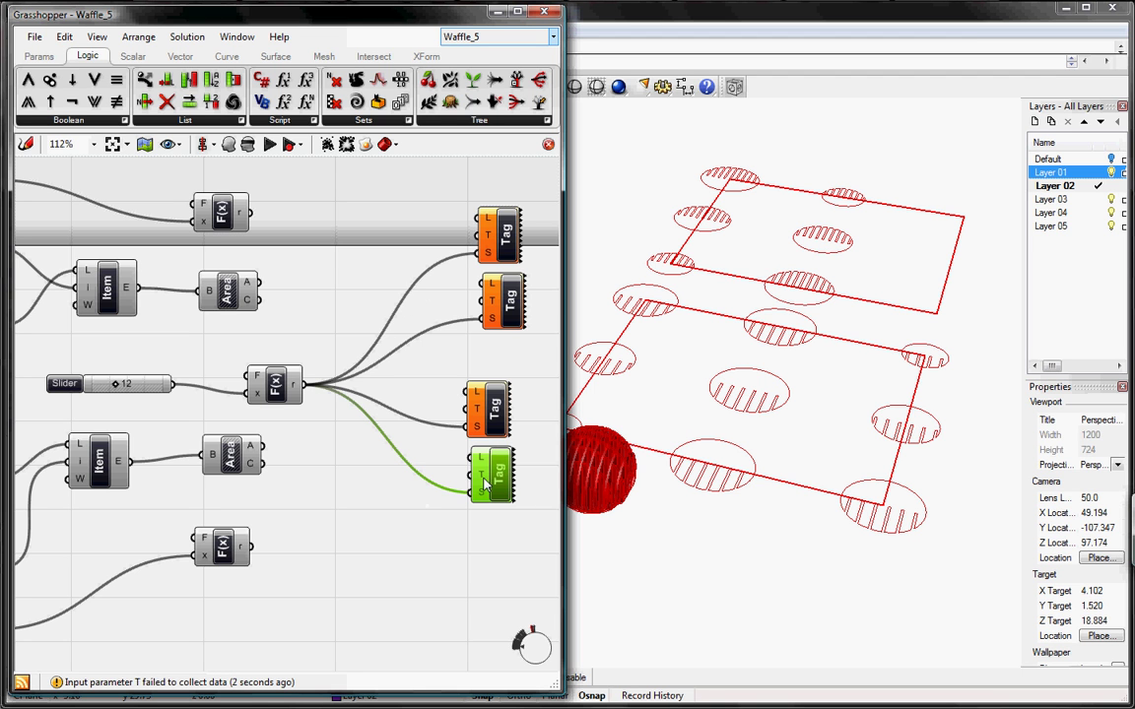
right_click_drag(288, 523, 264, 519)
left_click(388, 430)
left_click_drag(388, 431, 463, 455)
left_click_drag(456, 389, 240, 530)
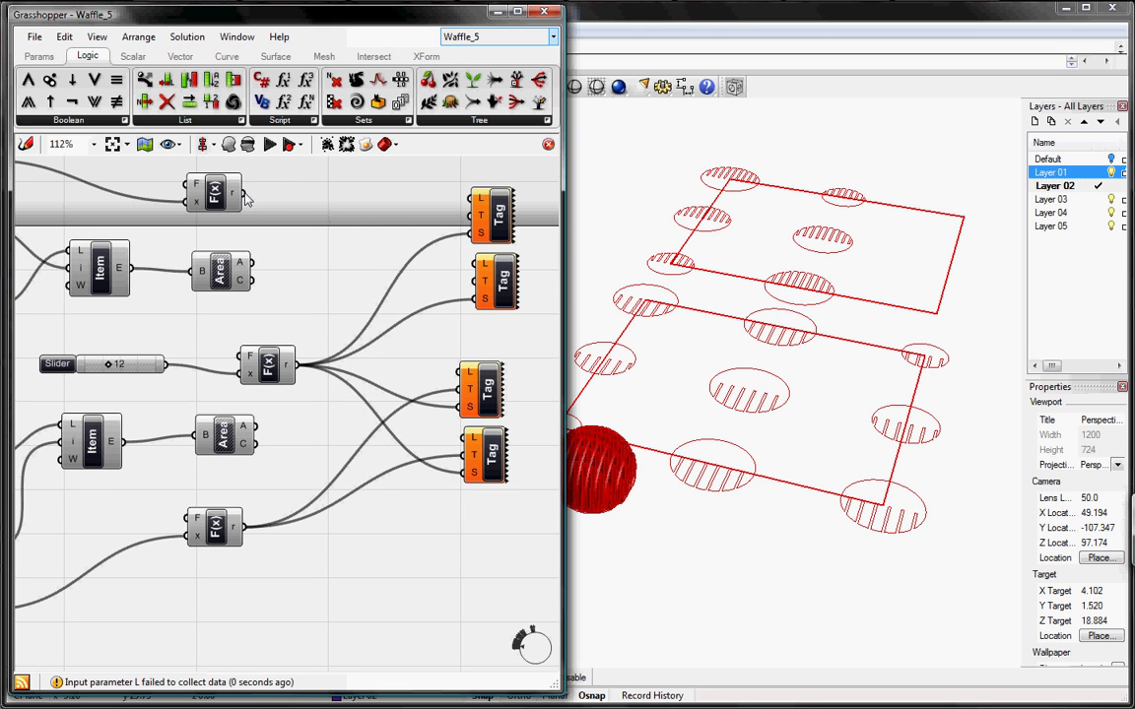
left_click_drag(243, 196, 476, 264)
left_click_drag(471, 198, 244, 193)
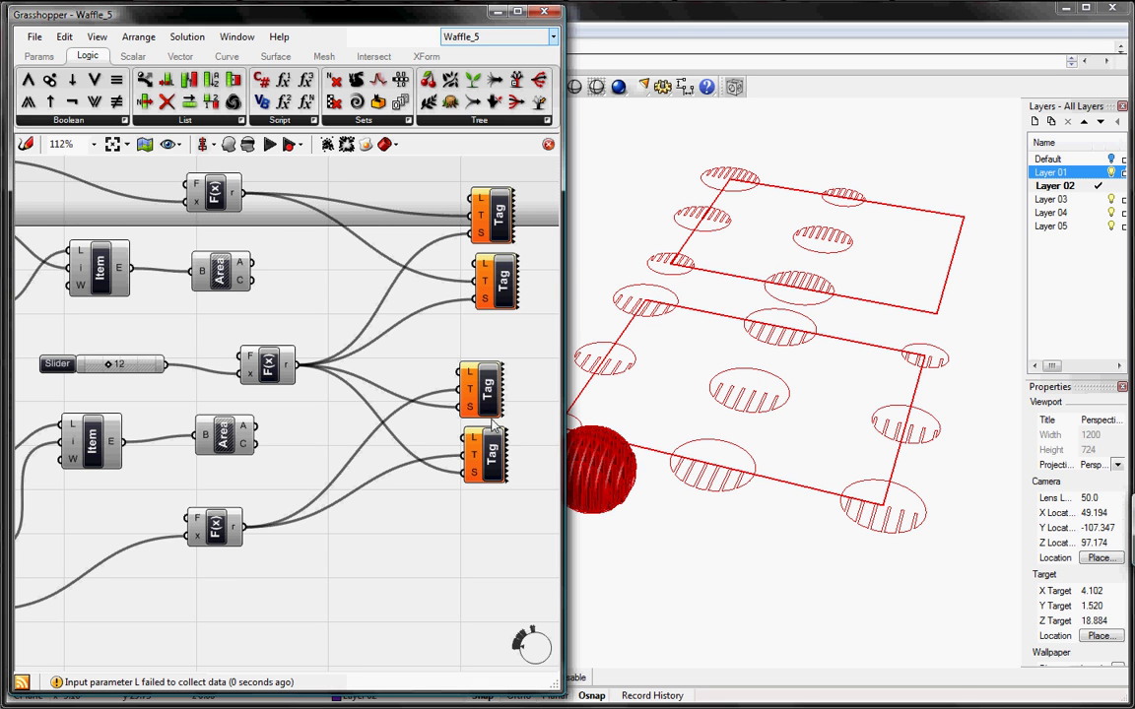
Connect each Area component's C output to the L input of the second text tag in its matching pair
right_click_drag(271, 511, 236, 564)
left_click(475, 280)
left_click(468, 336)
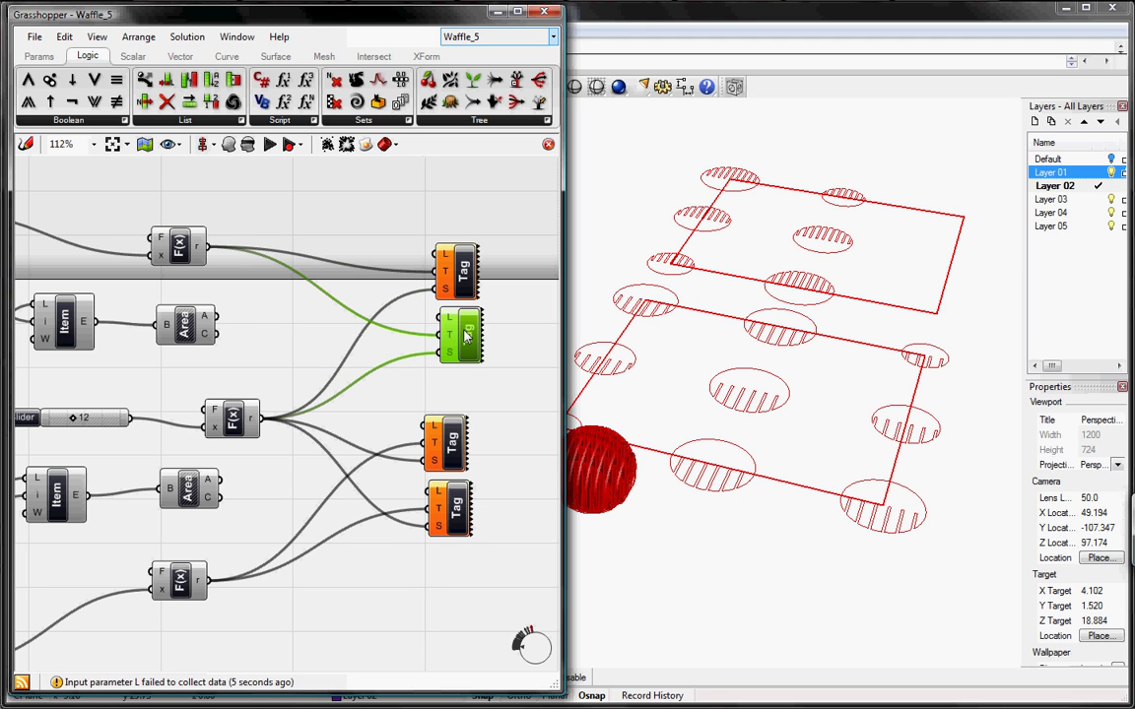
left_click_drag(217, 335, 440, 335)
left_click_drag(426, 497, 221, 497)
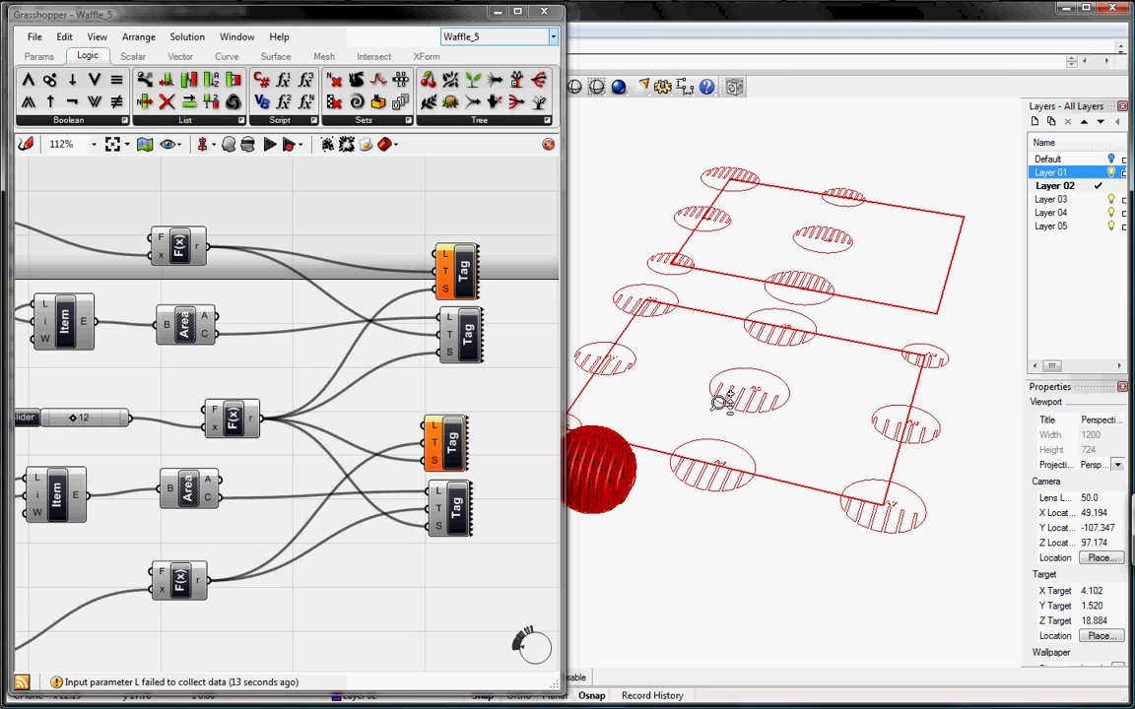
Switch the Rhino viewport to the Top view and examine the labels on the laid-out ribs
scroll(724, 396, "up", 6)
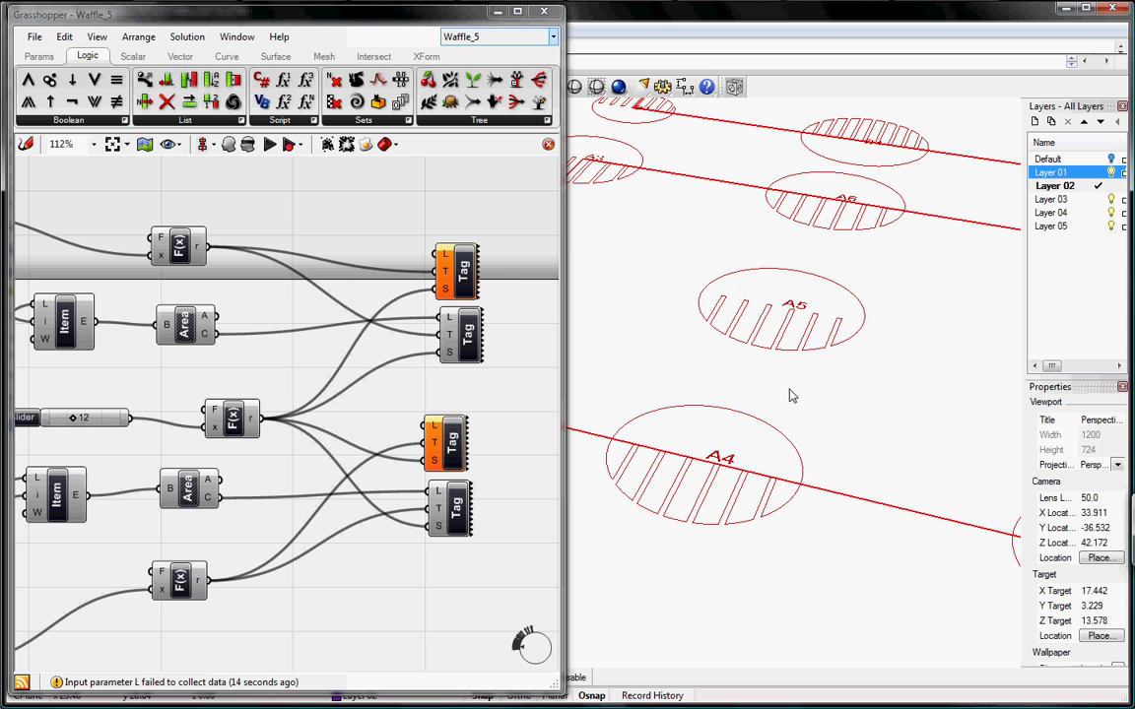
scroll(783, 394, "down", 4)
right_click_drag(693, 375, 846, 401, "shift")
key("ctrl+F1")
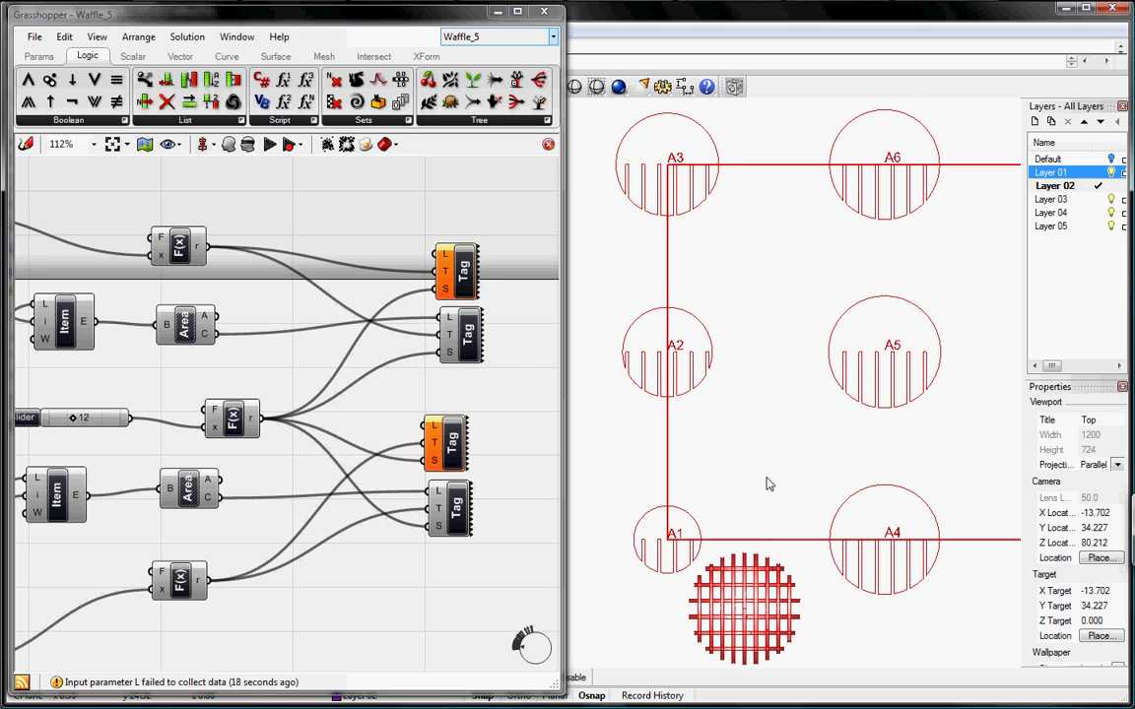
right_click_drag(767, 482, 731, 426)
Move the two text tags without locations back through the definition to the area around the Box Corners components
right_click_drag(374, 462, 440, 435)
scroll(441, 436, "down", 3)
left_click(485, 400)
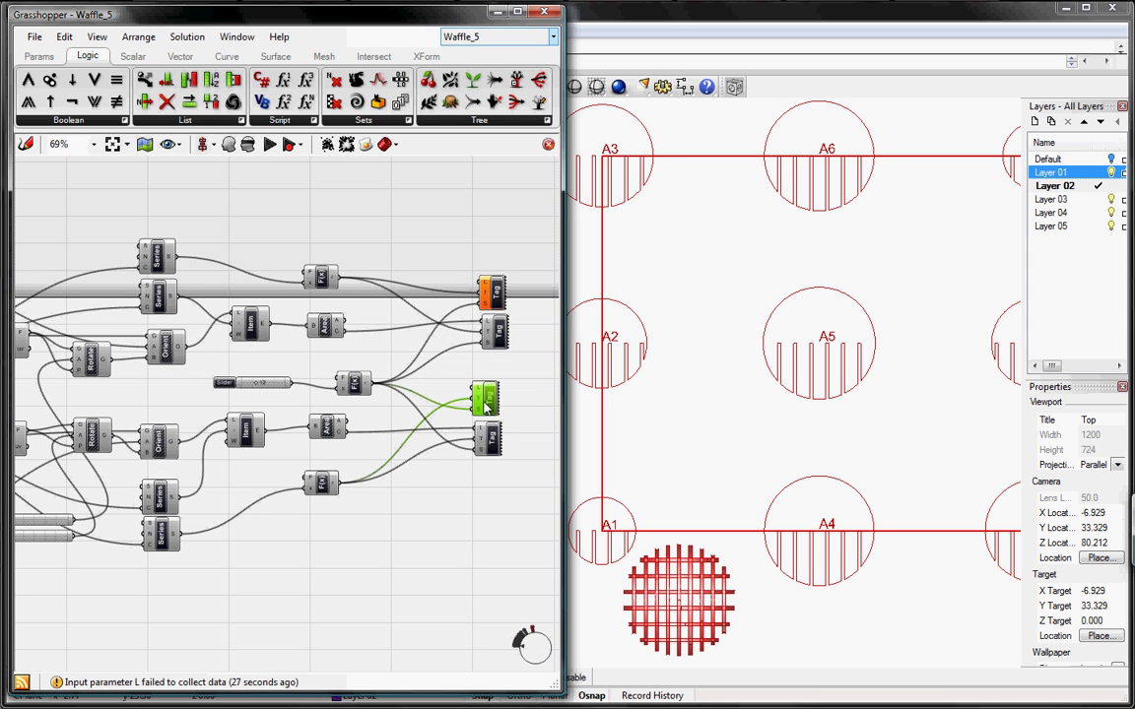
left_click(498, 303, "shift")
left_click_drag(499, 295, 79, 234)
right_click_drag(79, 234, 388, 219)
left_click_drag(366, 203, 125, 223)
right_click_drag(125, 223, 385, 205)
left_click_drag(385, 204, 200, 343)
right_click_drag(340, 313, 497, 263)
left_click(400, 423)
left_click_drag(347, 392, 177, 482)
right_click_drag(363, 304, 399, 409)
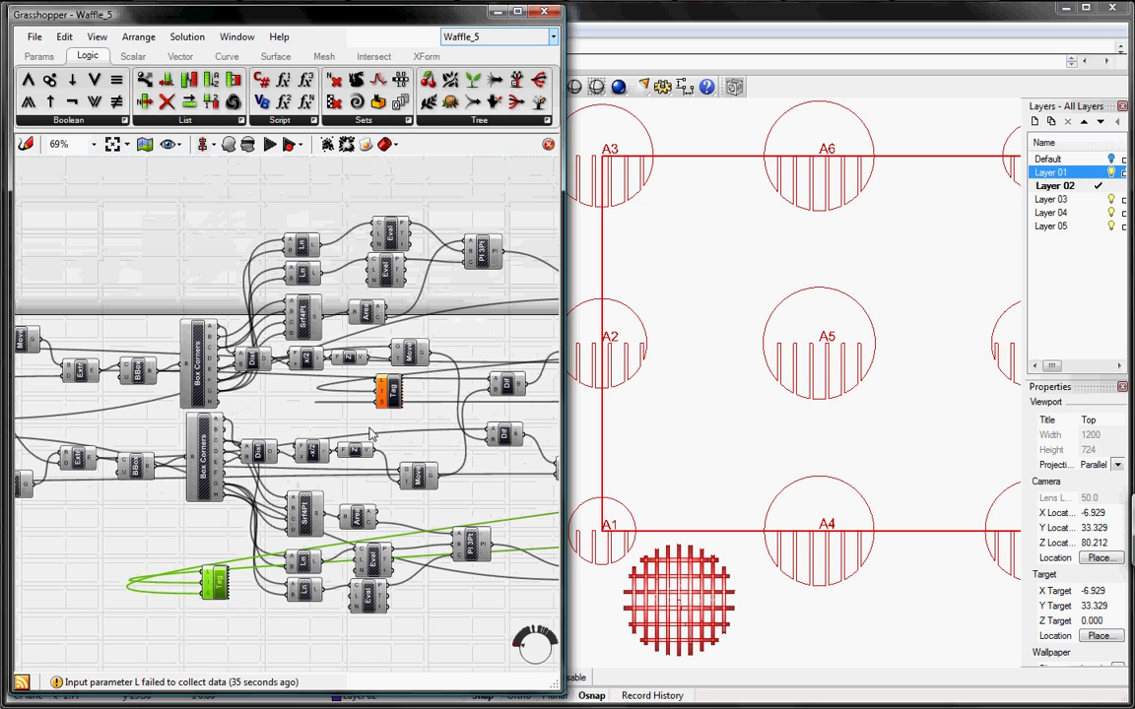
Place the upper tag above the upper Box Corners and connect a corner output of each Box Corners to its neighbouring tag's L input
left_click_drag(388, 394, 216, 249)
left_click_drag(219, 326, 201, 232)
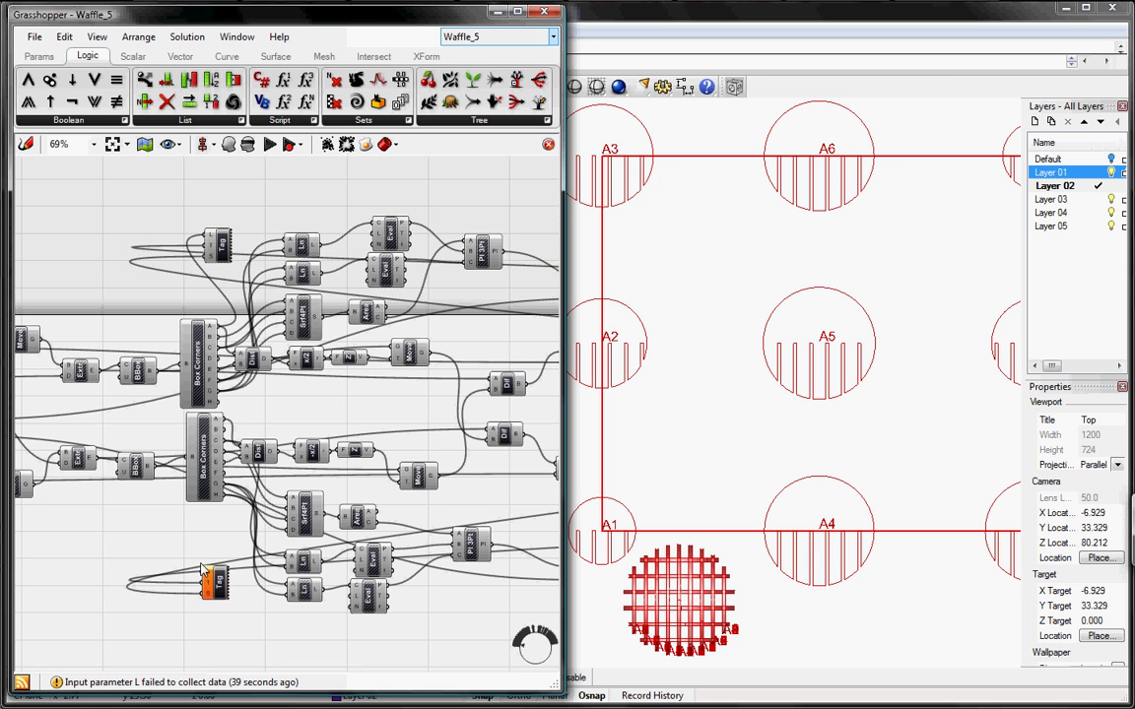
left_click_drag(202, 576, 207, 375)
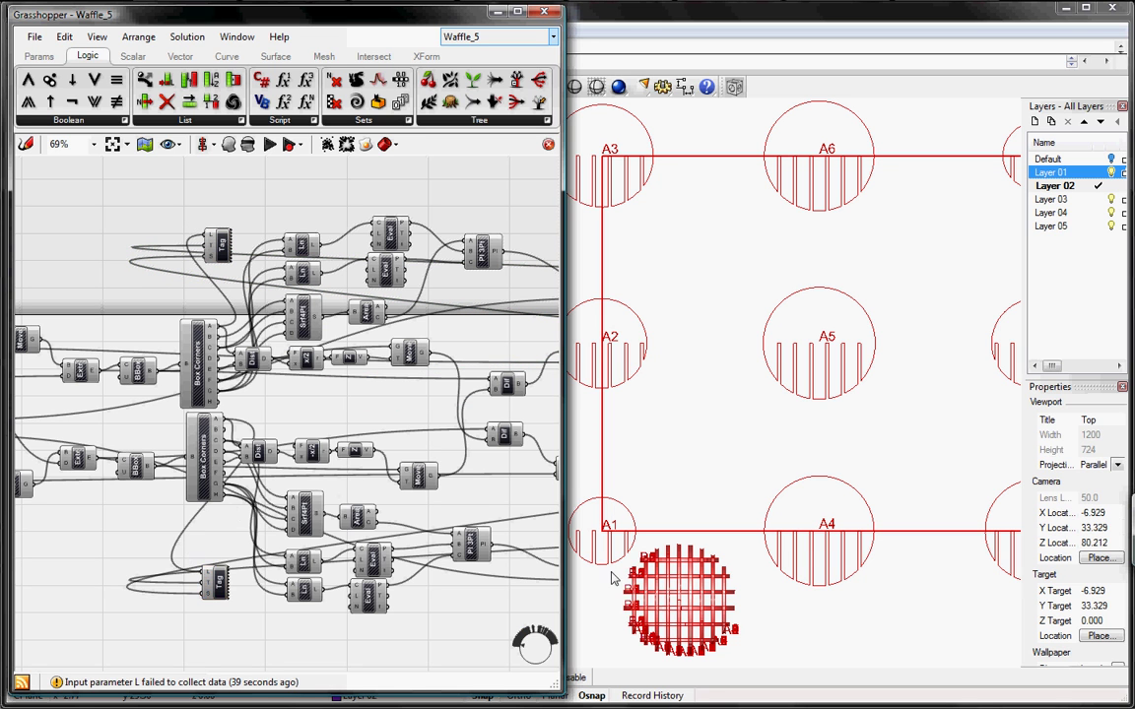
Flatten the L inputs of both text tags connected to the Box Corners components
scroll(667, 648, "up", 8)
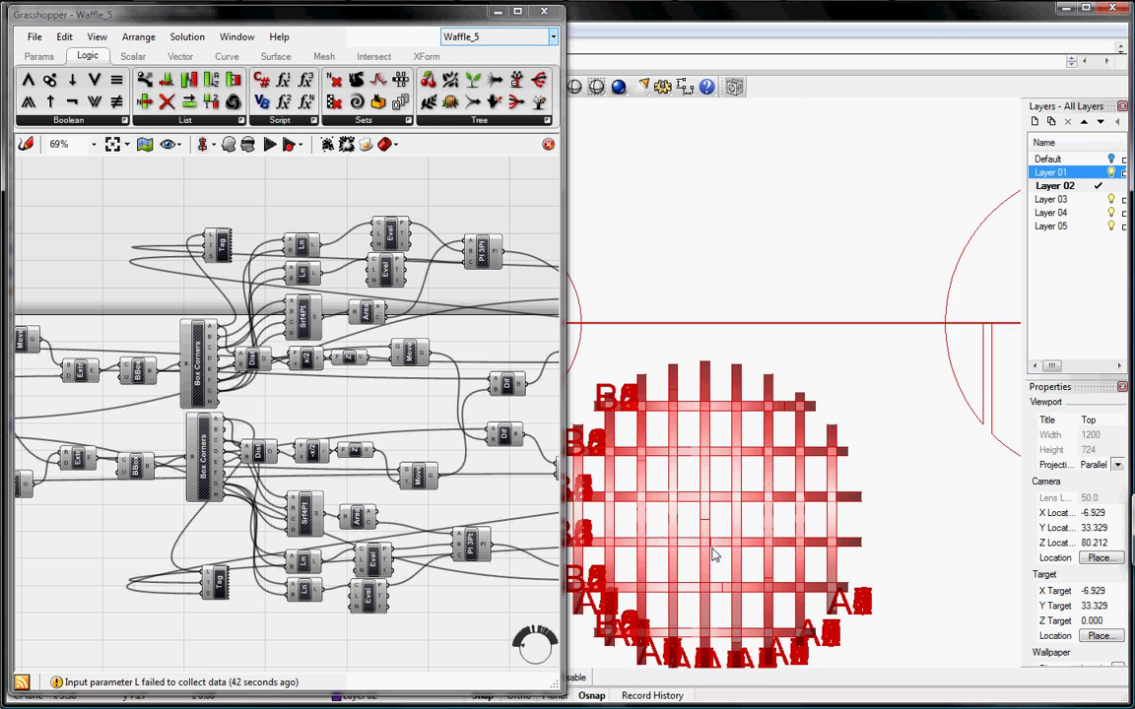
scroll(752, 513, "up", 3)
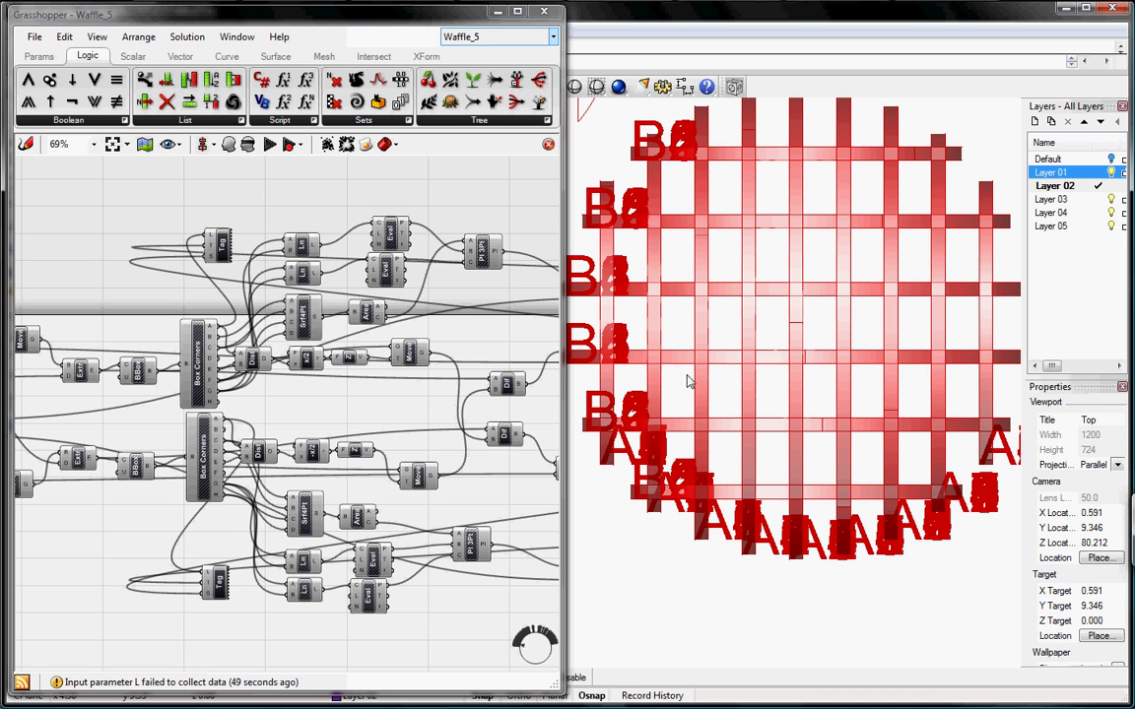
right_click(208, 582)
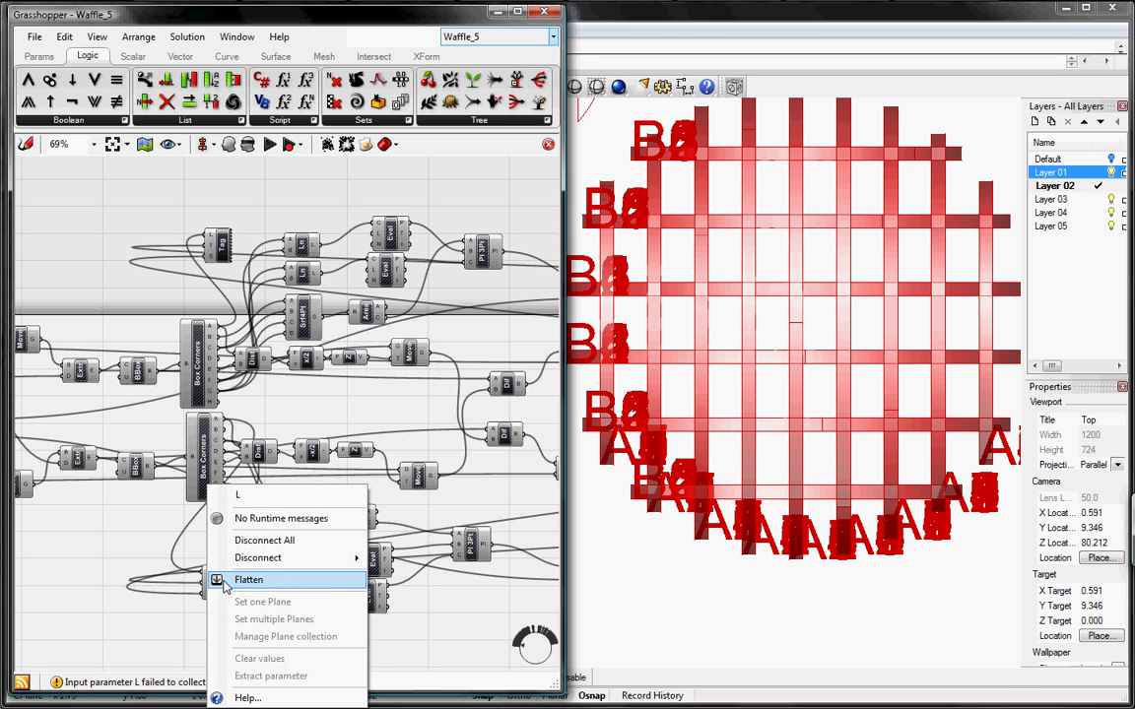
left_click(226, 584)
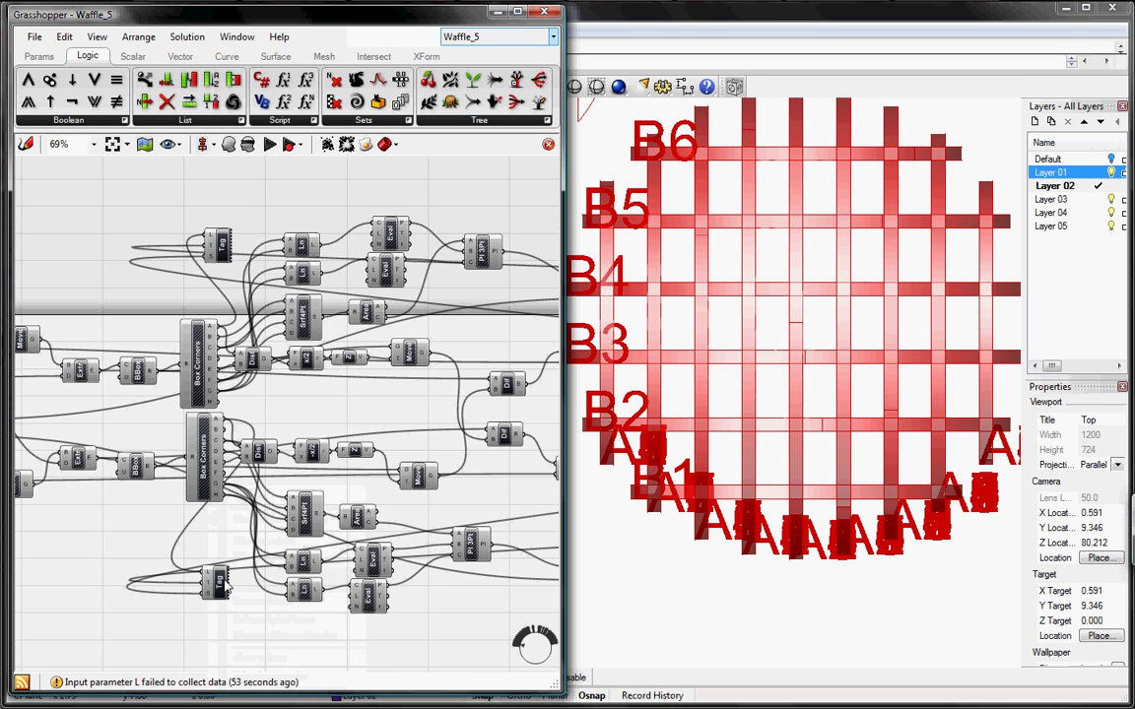
right_click(209, 244)
left_click(231, 327)
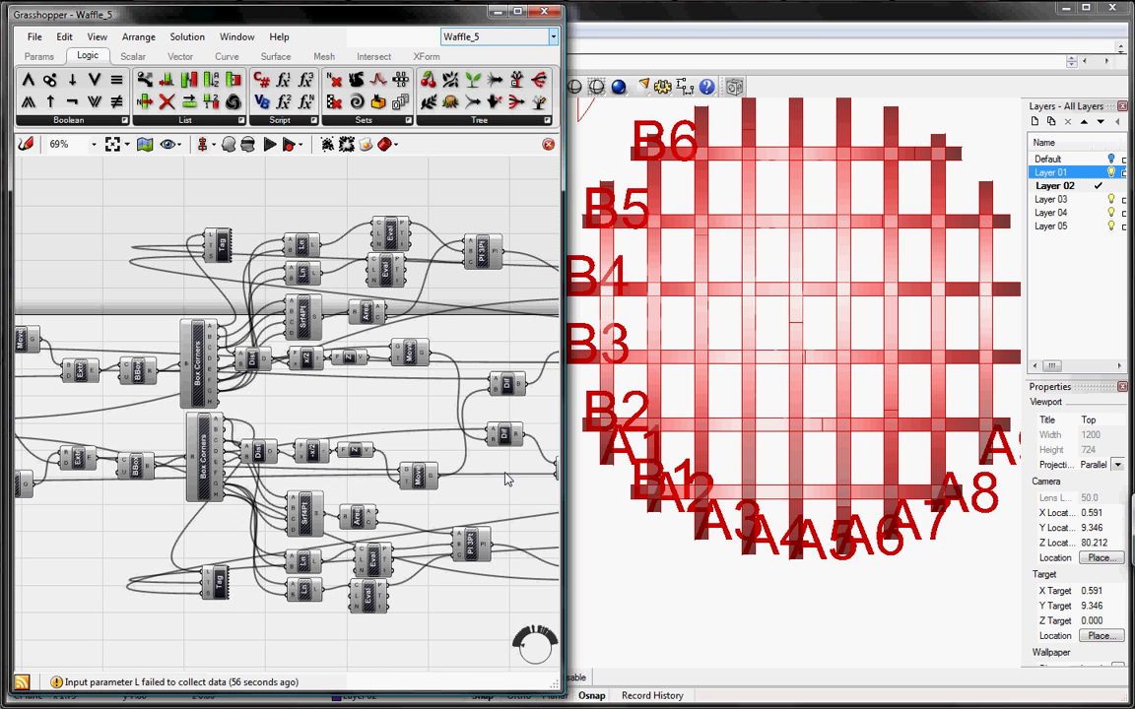
Select both Box Corners text tags and move them together back to the end of the definition beside the other tags
right_click_drag(793, 469, 722, 463)
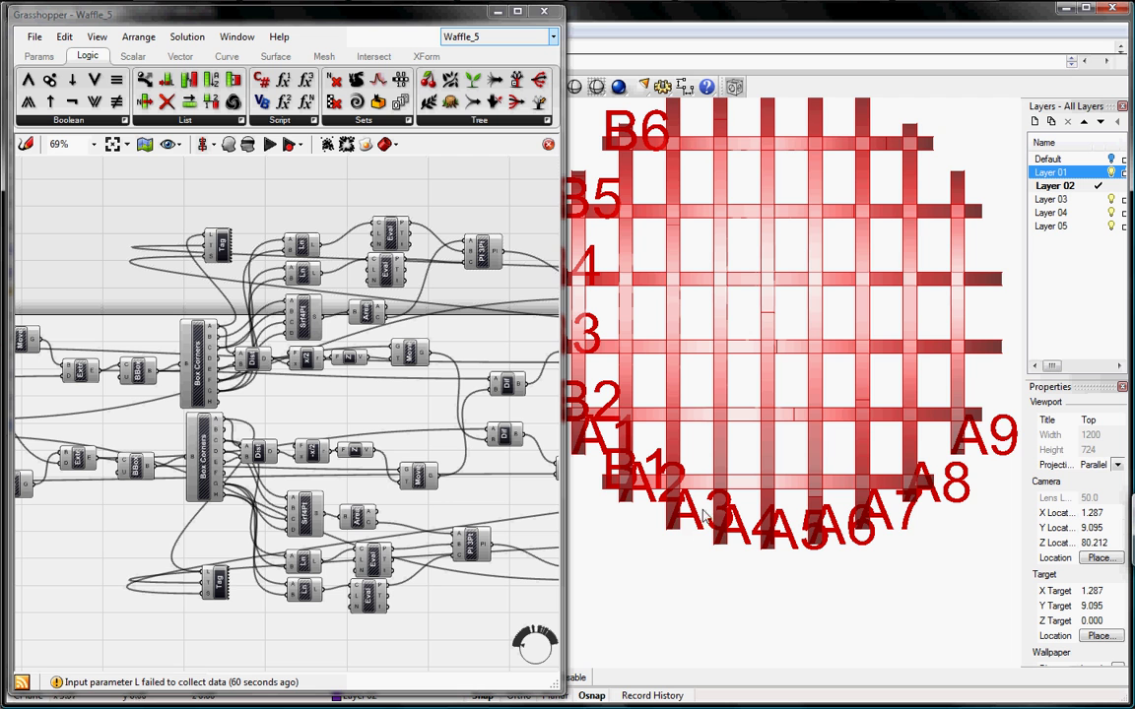
right_click_drag(645, 495, 689, 509)
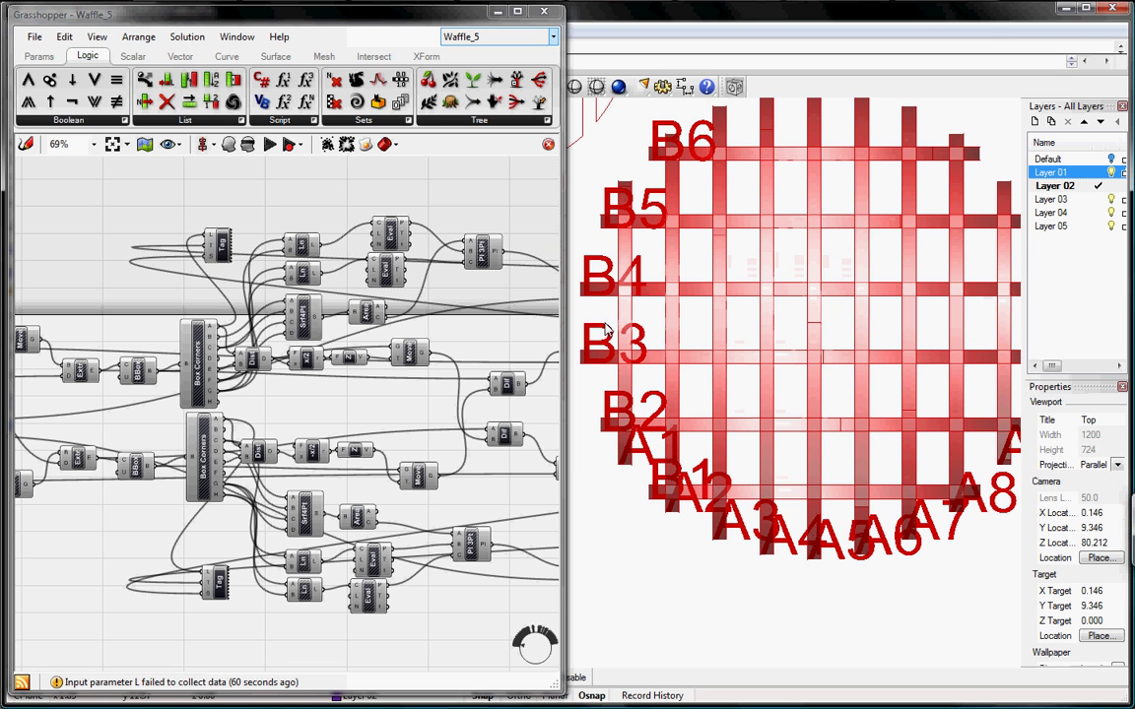
right_click_drag(396, 356, 384, 452, "ctrl")
left_click(311, 464)
left_click(311, 301, "shift")
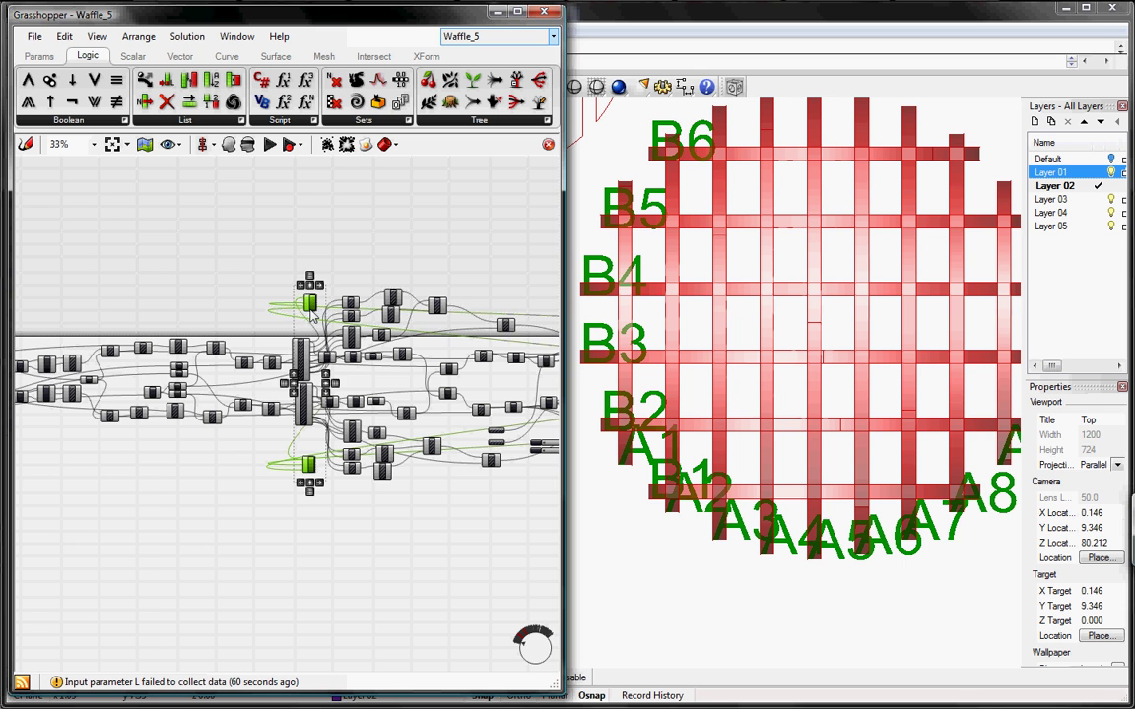
left_click_drag(311, 301, 513, 297)
Align the two moved text tags with each other and place one of them below the lowest rib label tag
scroll(510, 328, "up", 2)
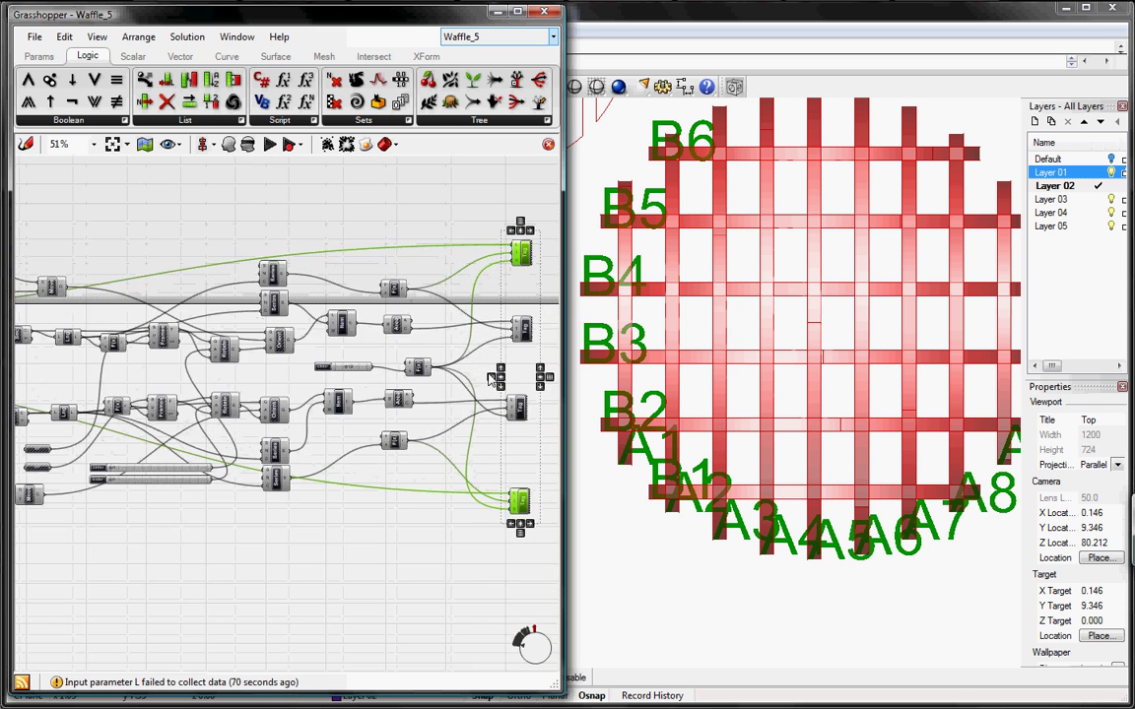
right_click_drag(471, 375, 355, 403)
left_click(424, 398)
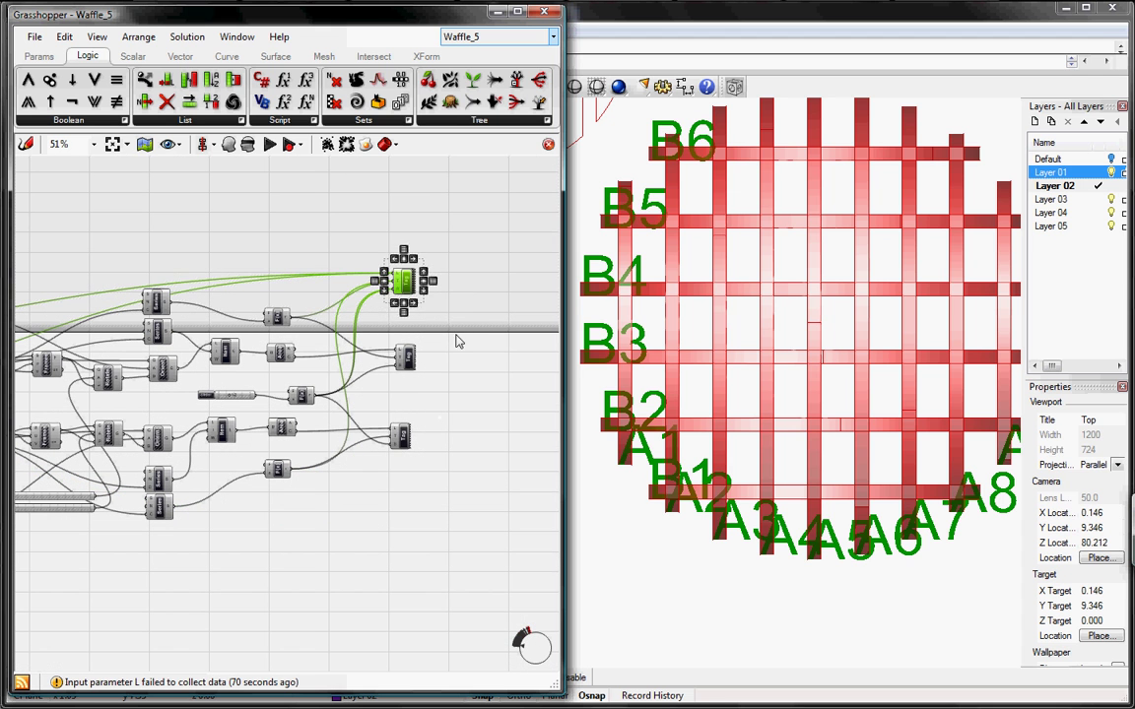
left_click_drag(422, 272, 426, 474)
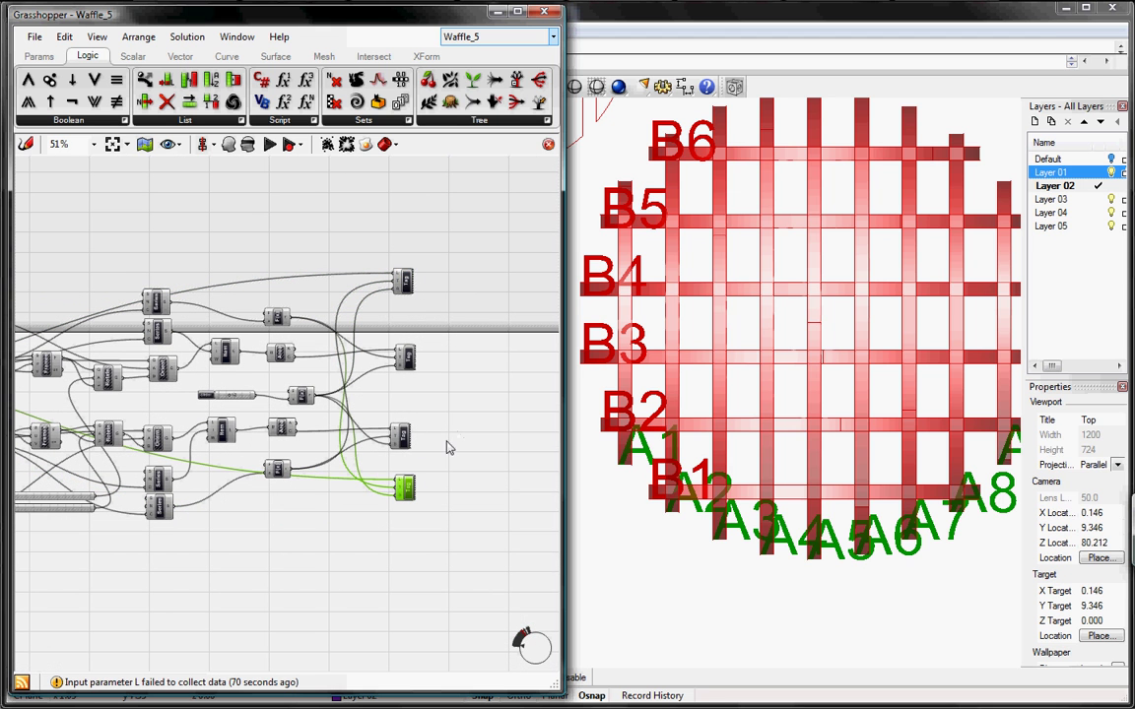